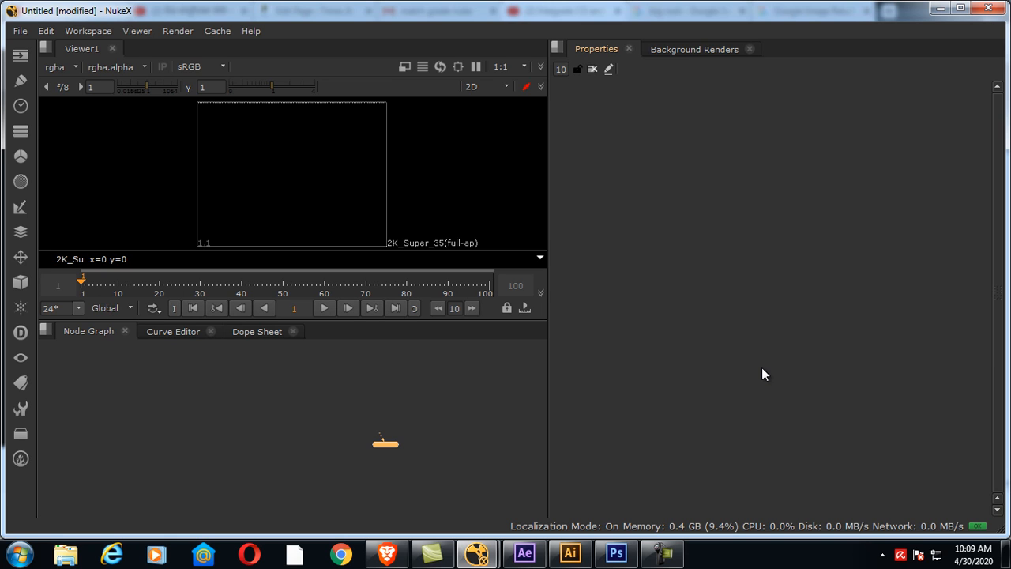
Switch to Photoshop and open the landscape image shutterstock-738293362.jpg from the Pictures library
left_click(616, 559)
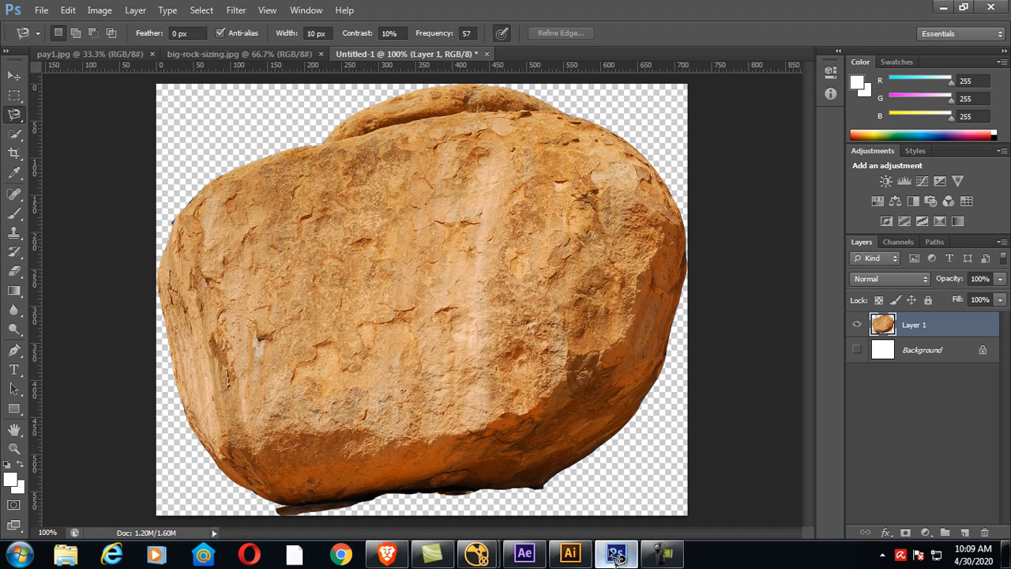
left_click(103, 54)
left_click(207, 54)
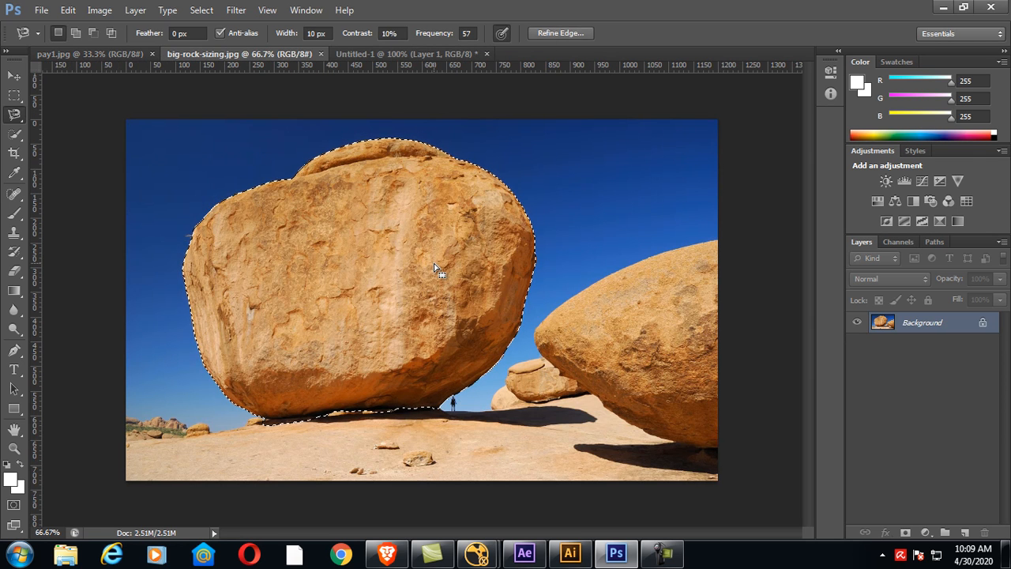
key("ctrl+o")
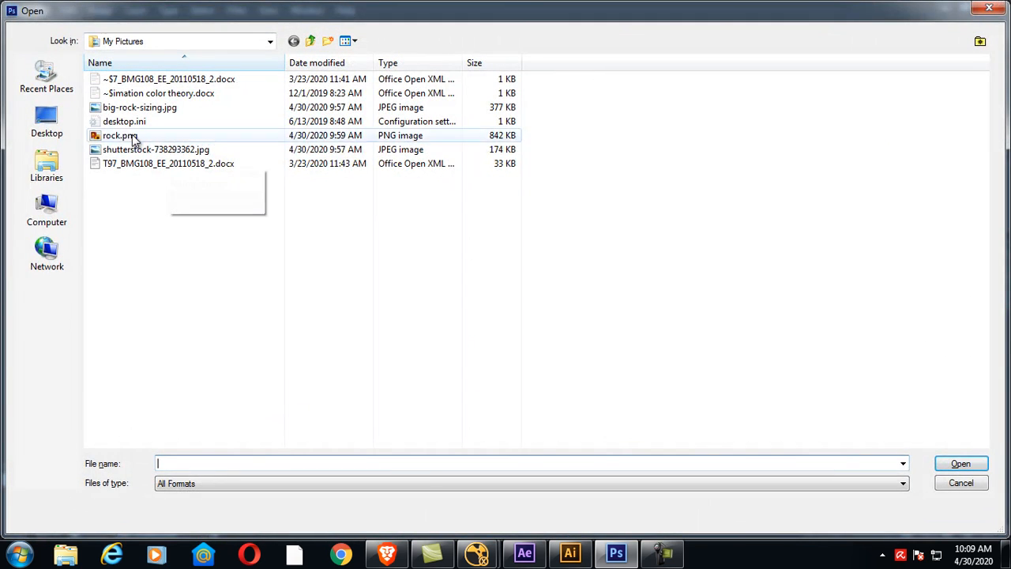
left_click(63, 175)
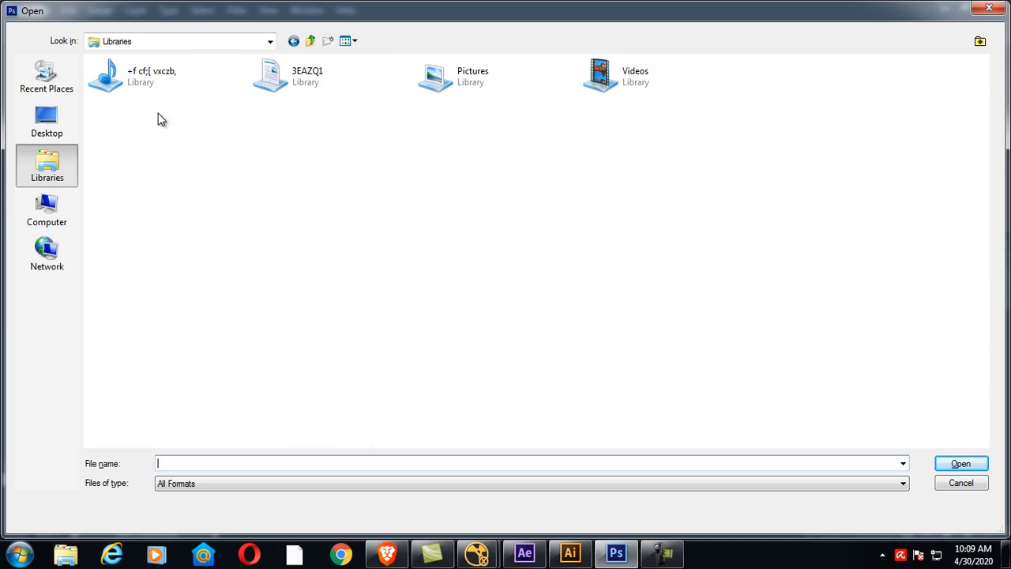
double_click(449, 82)
double_click(657, 104)
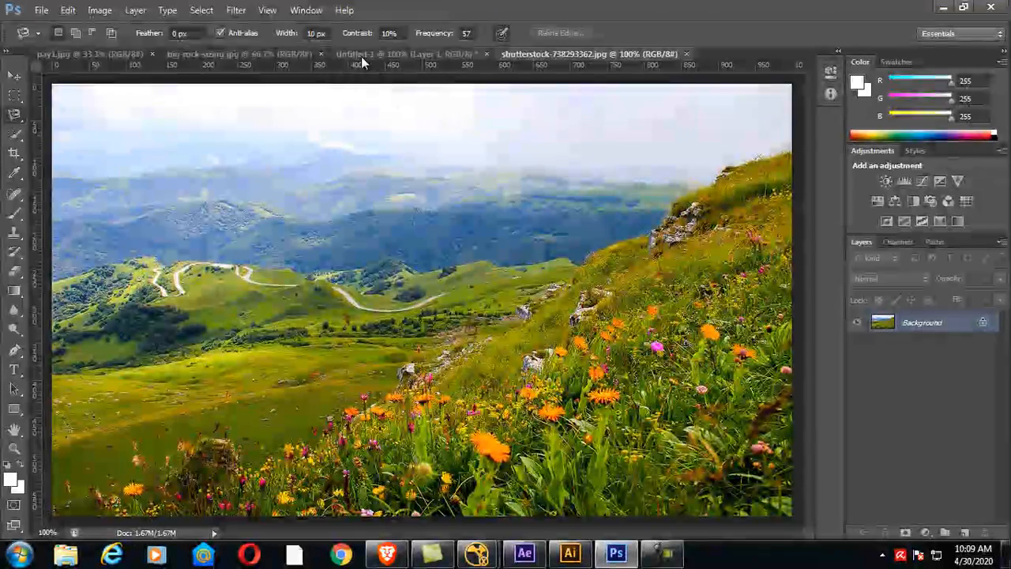
Compare the selected boulder in big-rock-sizing.jpg, its cut-out in Untitled-1 and the landscape in shutterstock-738293362.jpg
left_click(244, 55)
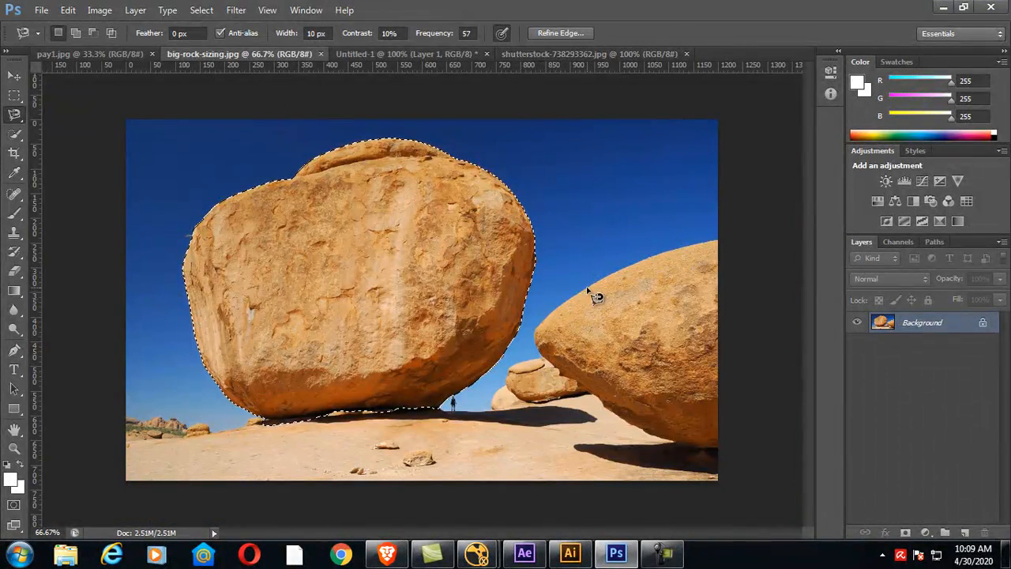
left_click(532, 54)
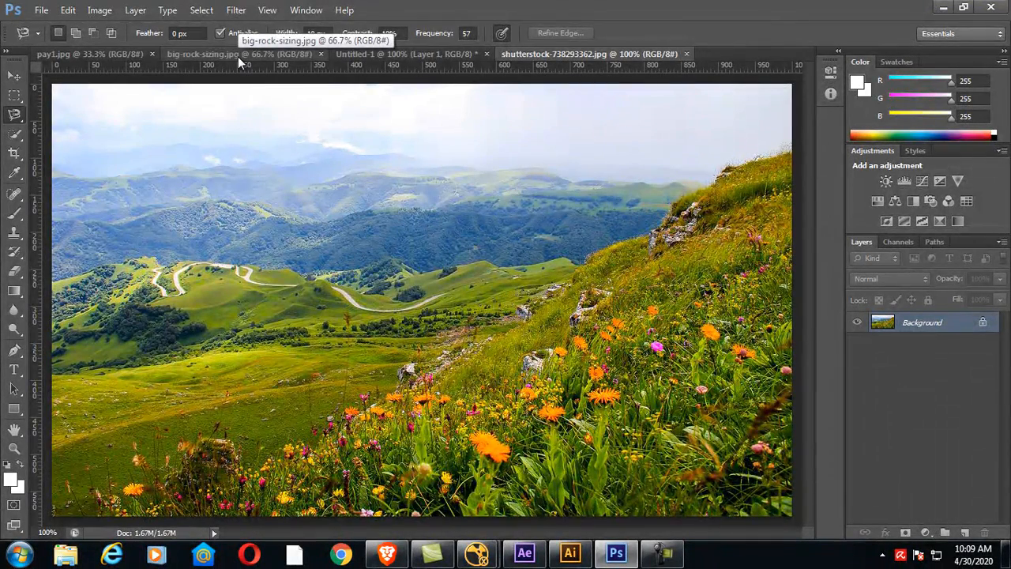
left_click(238, 54)
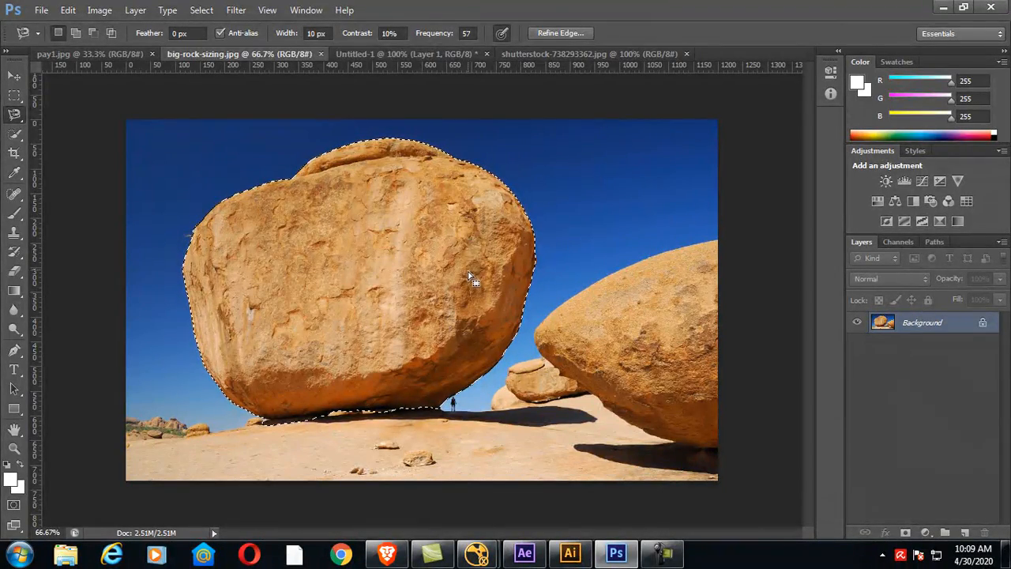
left_click(378, 54)
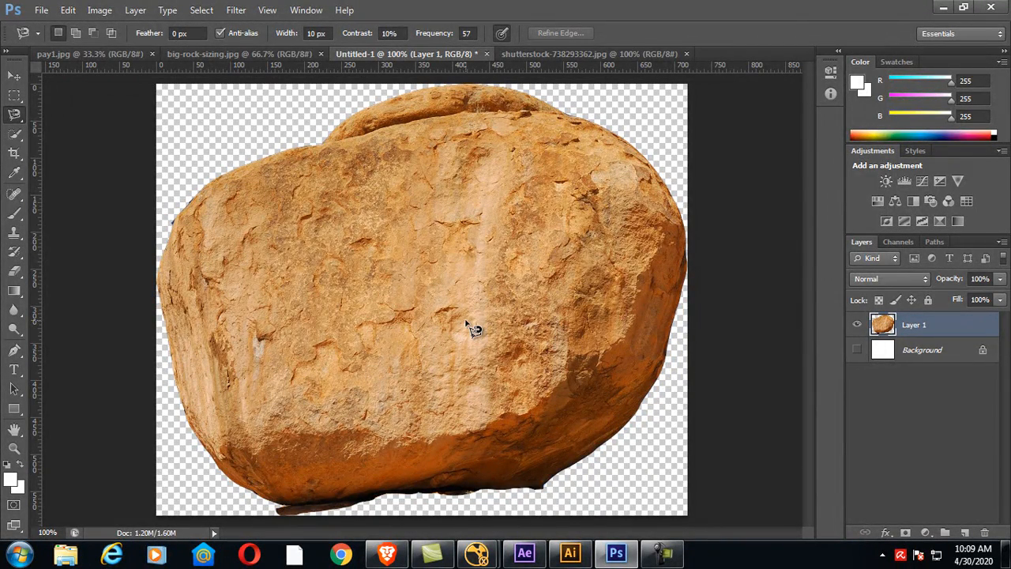
left_click(546, 54)
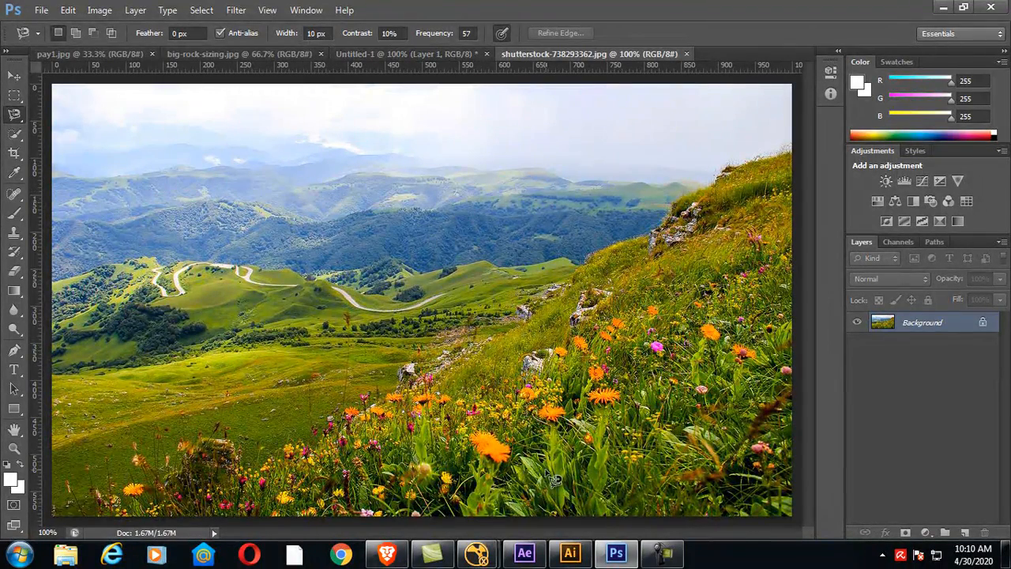
Switch to NukeX and read in both shutterstock-738293362.jpg and rock.png from the Pictures folder
mouse_move(476, 555)
left_click(504, 497)
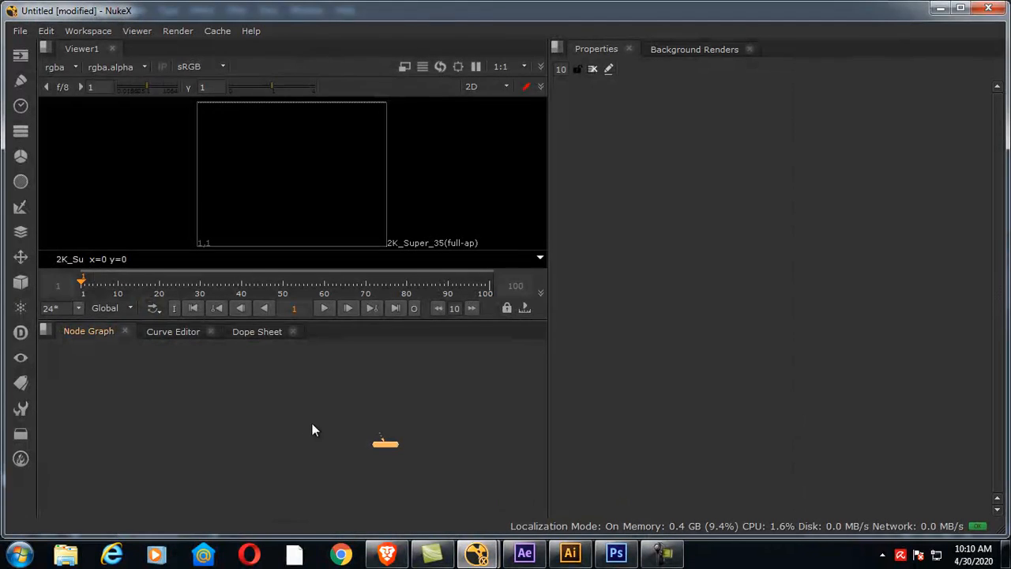
left_click(20, 55)
left_click(75, 58)
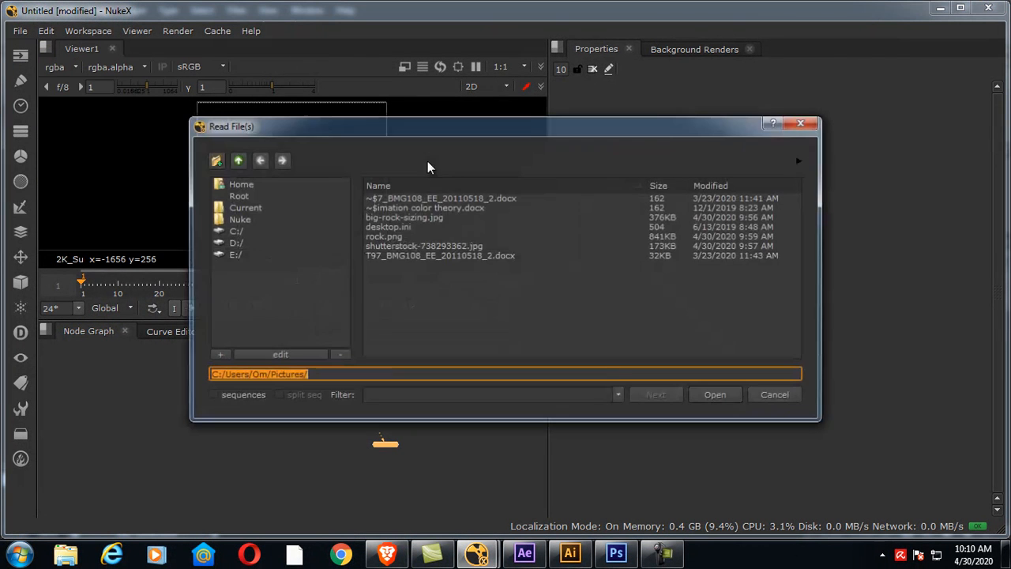
left_click(429, 247)
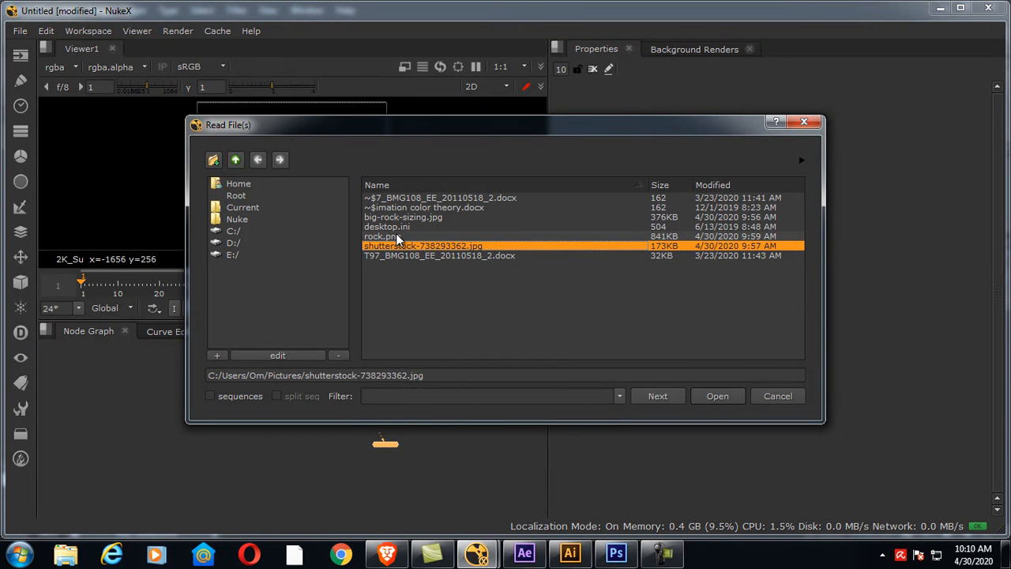
left_click(399, 229, "ctrl")
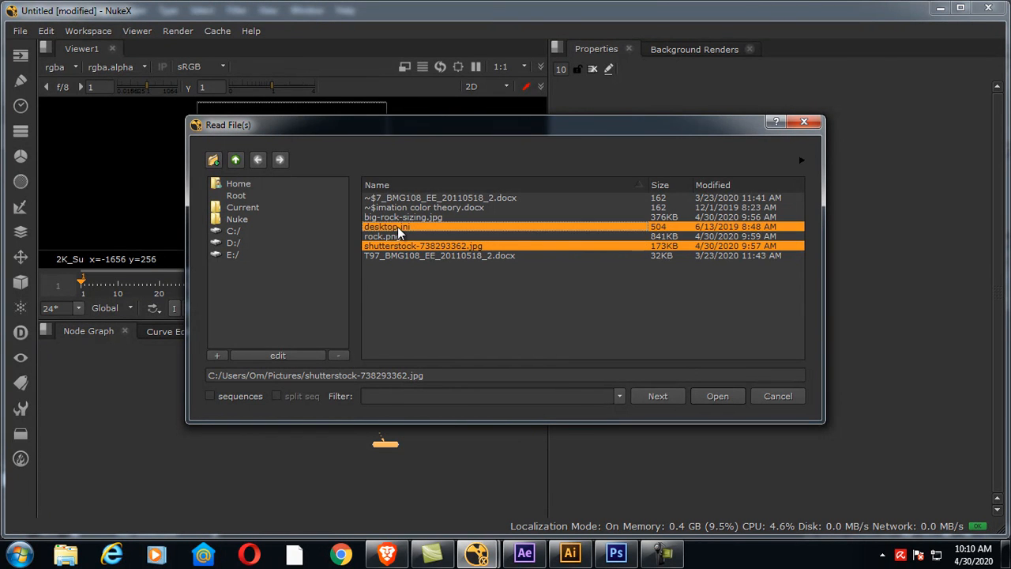
left_click(399, 228, "ctrl")
left_click(396, 236, "ctrl")
key("Return")
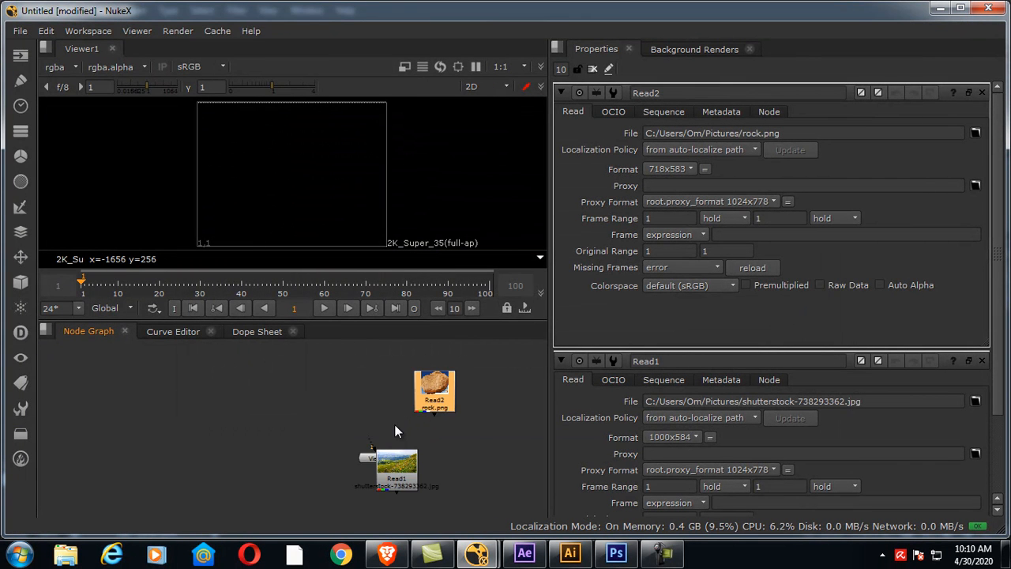
Spread out the node graph with the rock.png and landscape Read nodes on opposite sides above the Viewer
left_click_drag(372, 444, 332, 369)
left_click_drag(455, 370, 225, 379)
left_click_drag(332, 370, 482, 365)
left_click(312, 412)
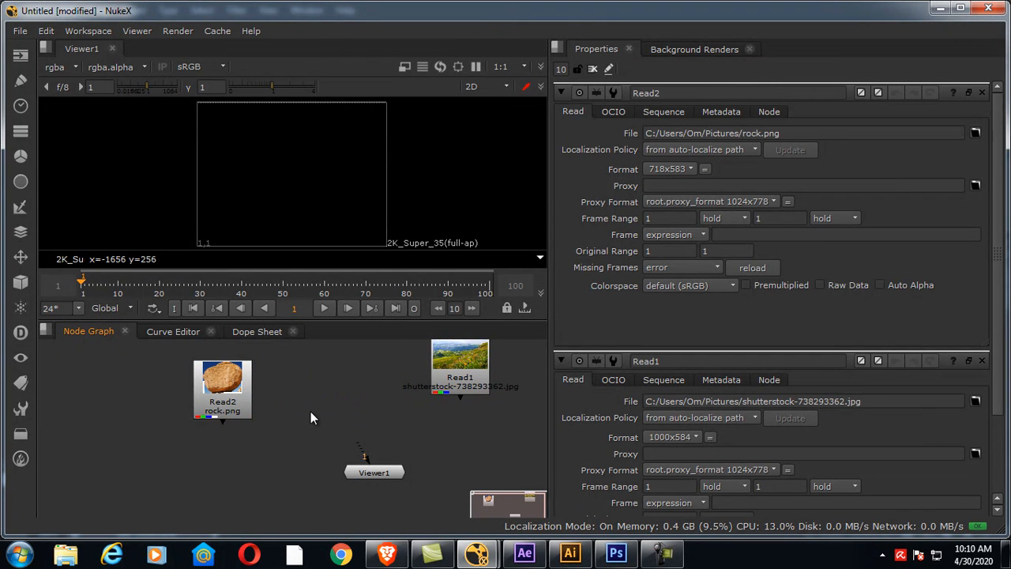
Add a Merge node with rock.png as input A and the landscape as input B, and connect the Viewer to it
key("Tab")
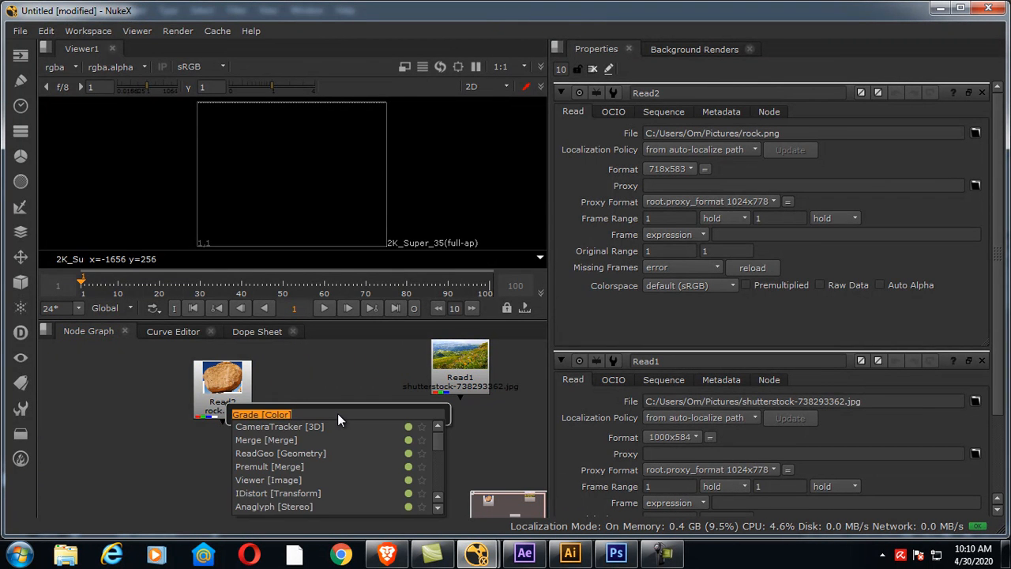
type("merg")
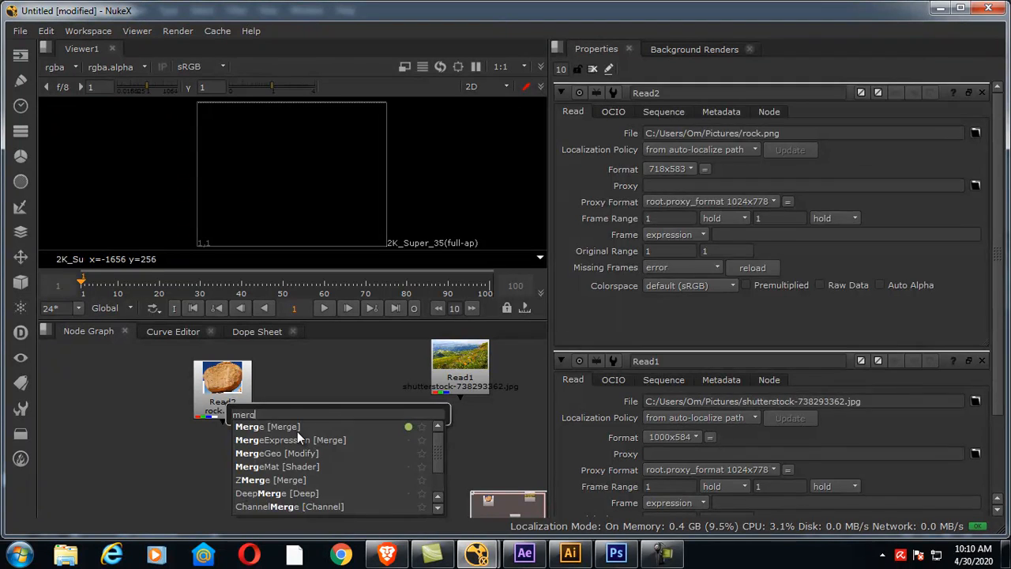
key("Return")
left_click_drag(330, 414, 444, 376)
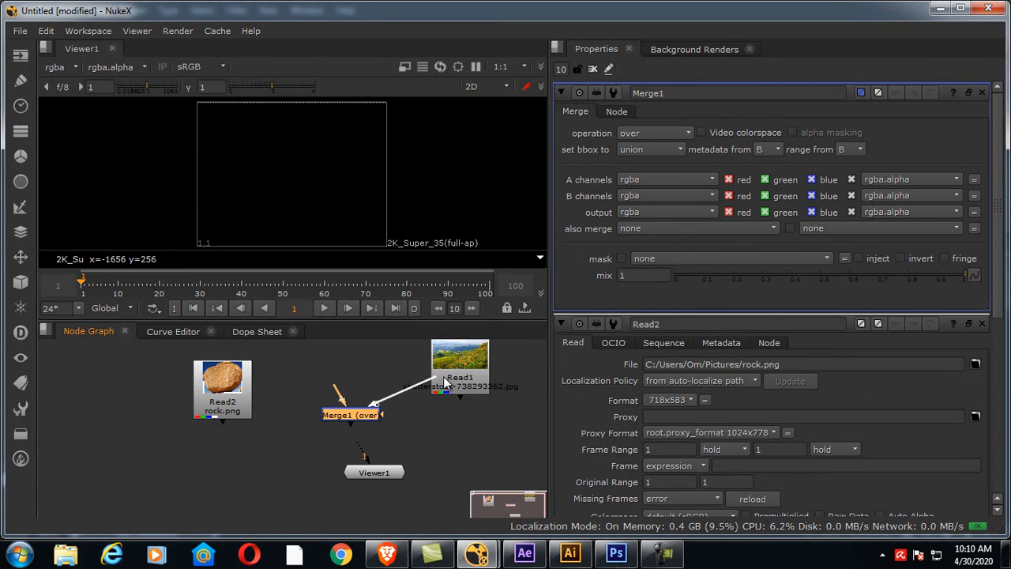
left_click_drag(337, 391, 234, 397)
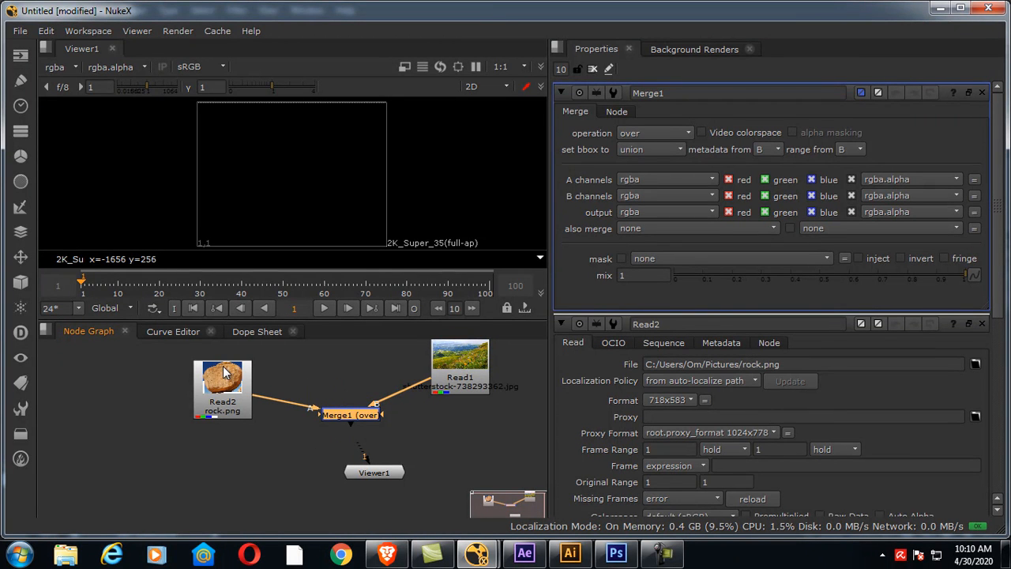
left_click_drag(365, 456, 344, 414)
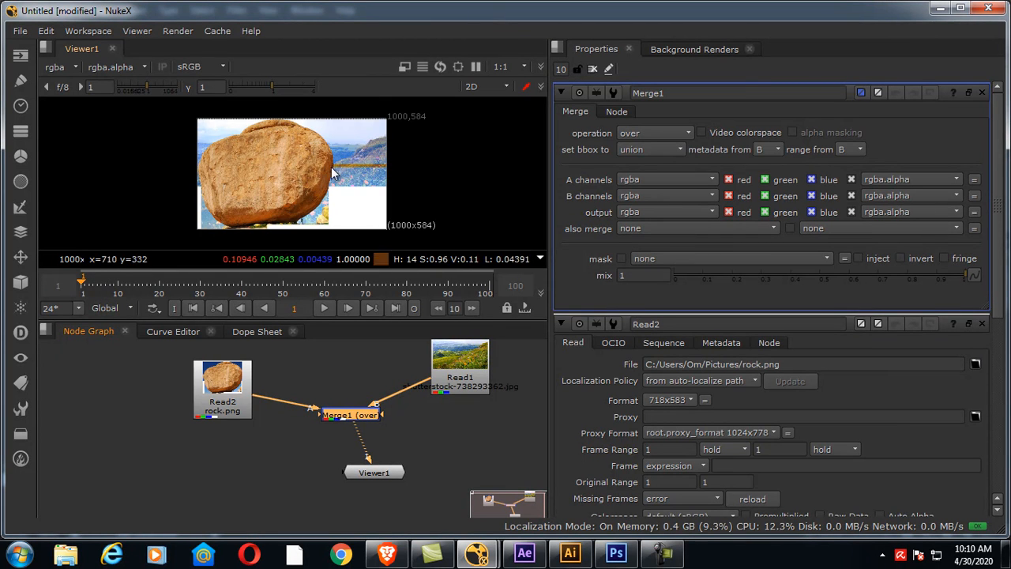
Set the Merge node's operation to matte
left_click(228, 382)
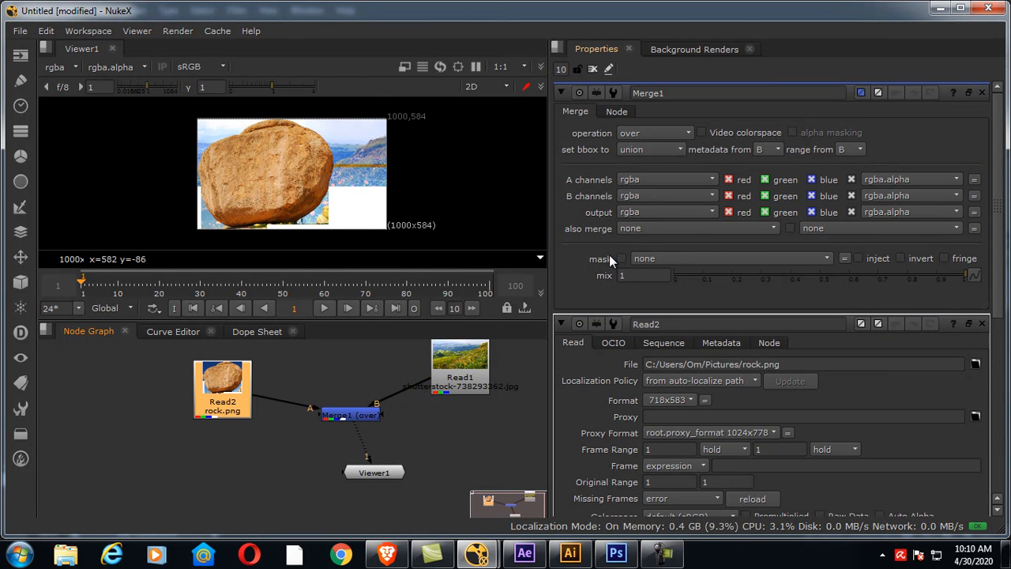
left_click(377, 415)
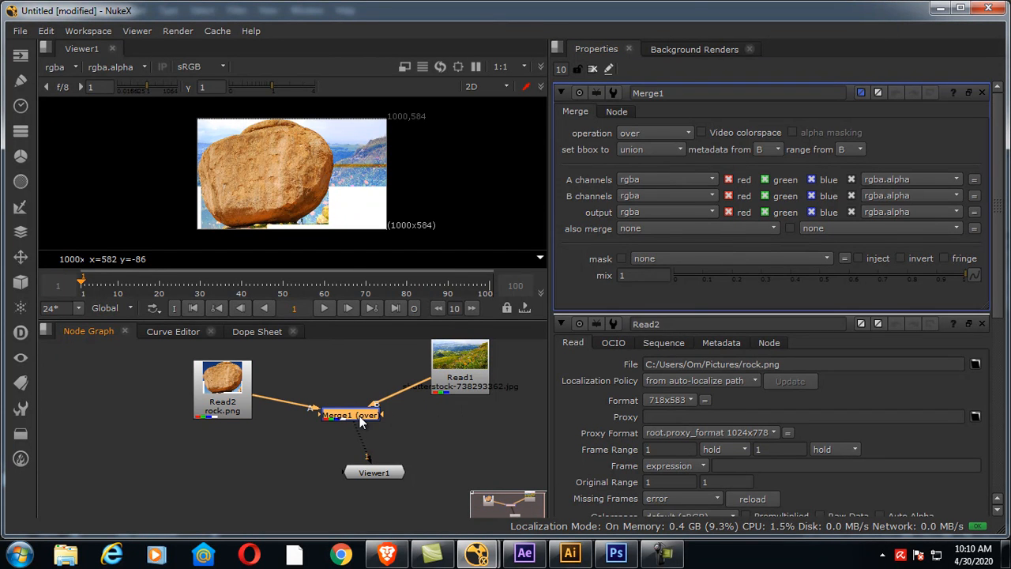
left_click(650, 132)
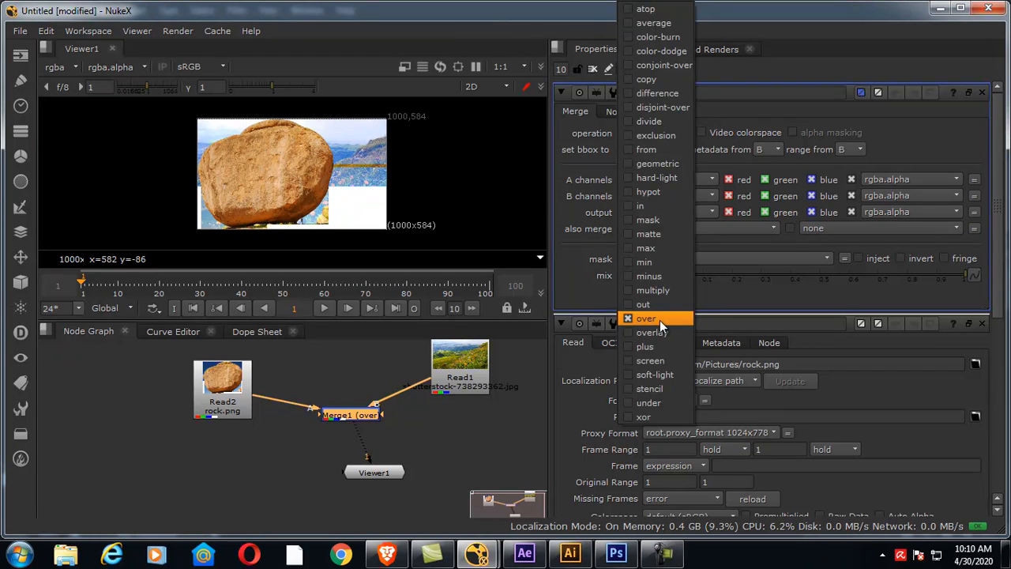
left_click(660, 320)
left_click(641, 131)
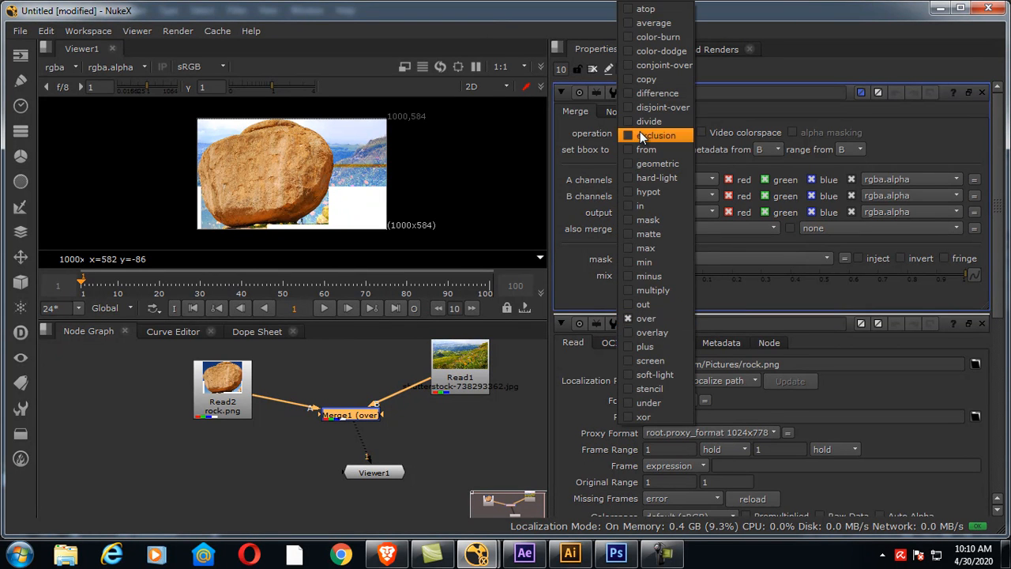
left_click(651, 234)
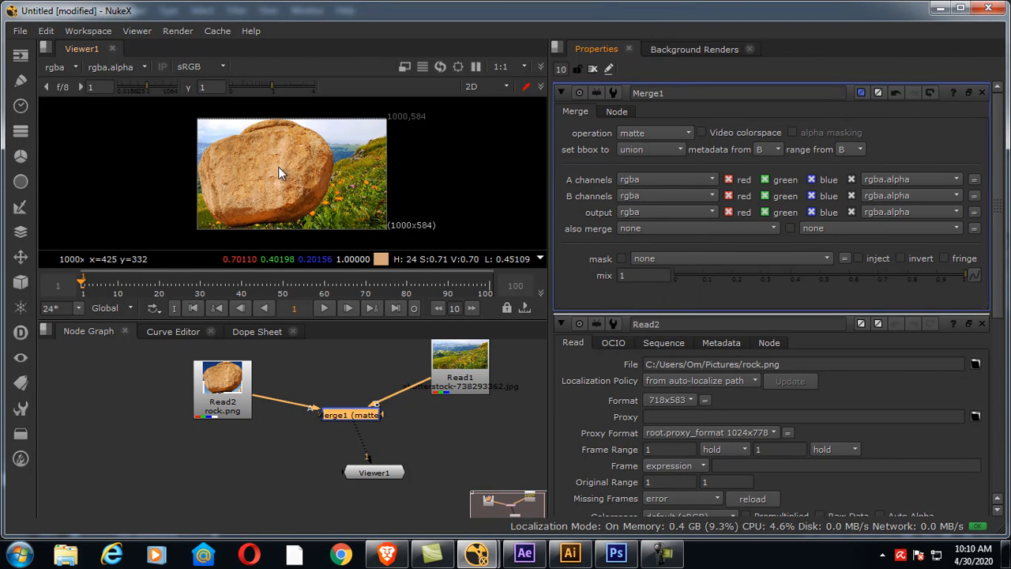
Insert a Transform node after the rock.png Read node and set its scale to 0.4
left_click(222, 386)
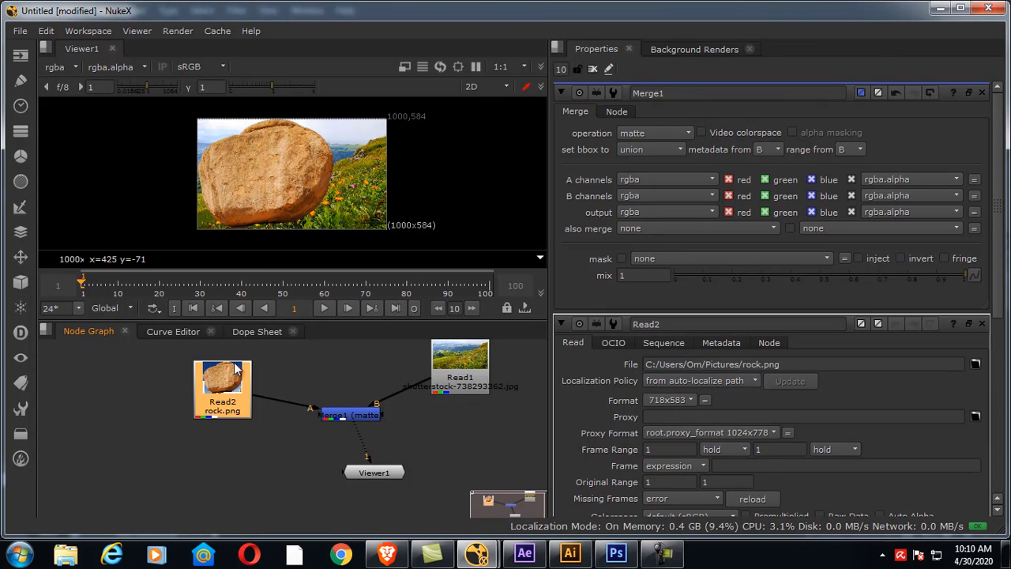
key("Tab")
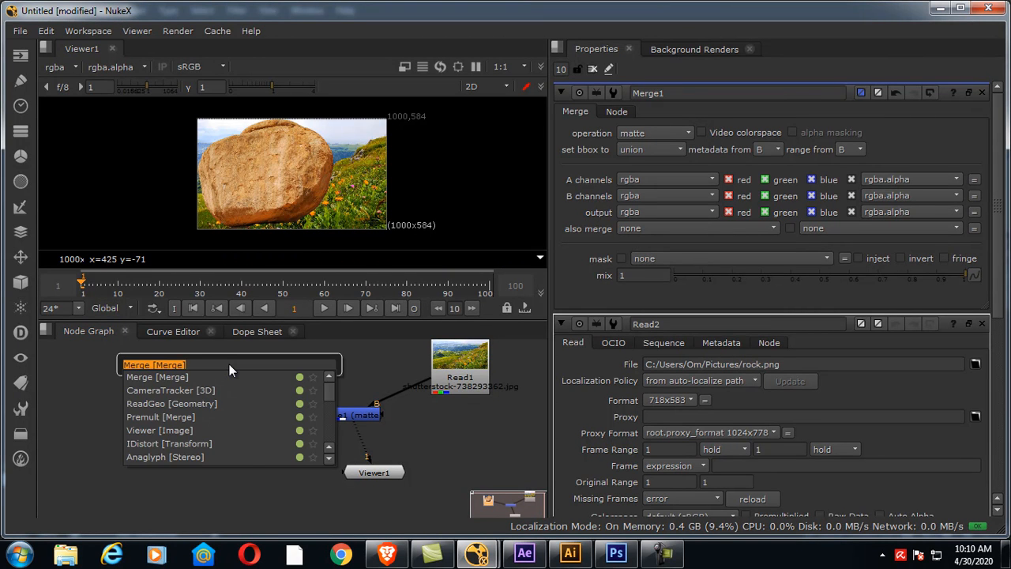
type("trans")
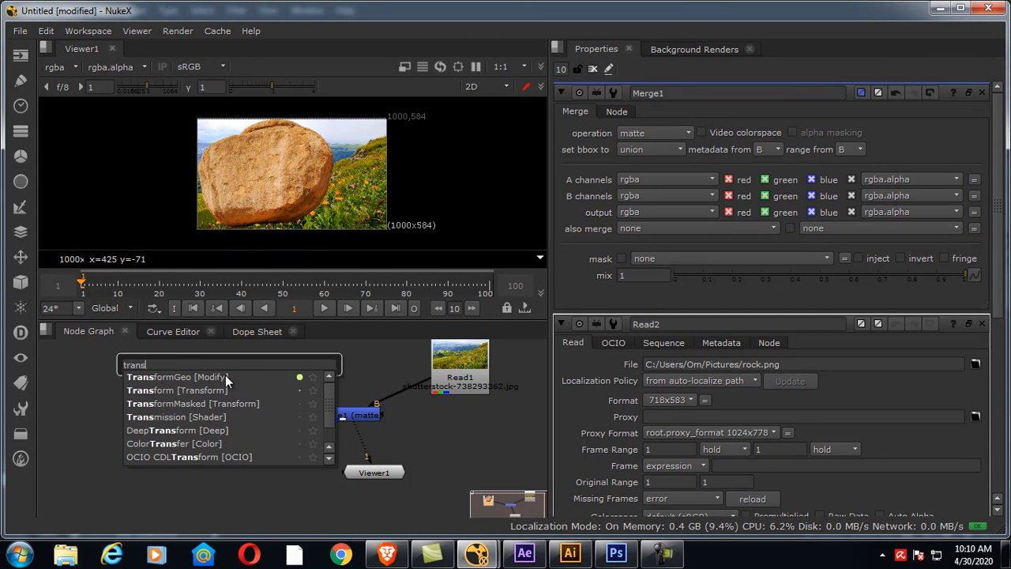
left_click(158, 390)
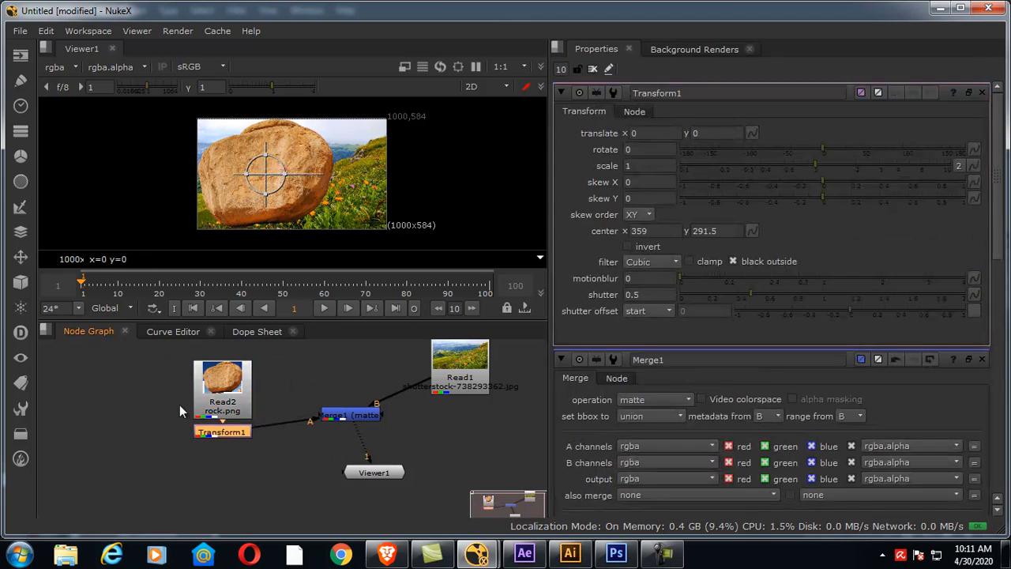
left_click(644, 166)
type("0.4")
key("Return")
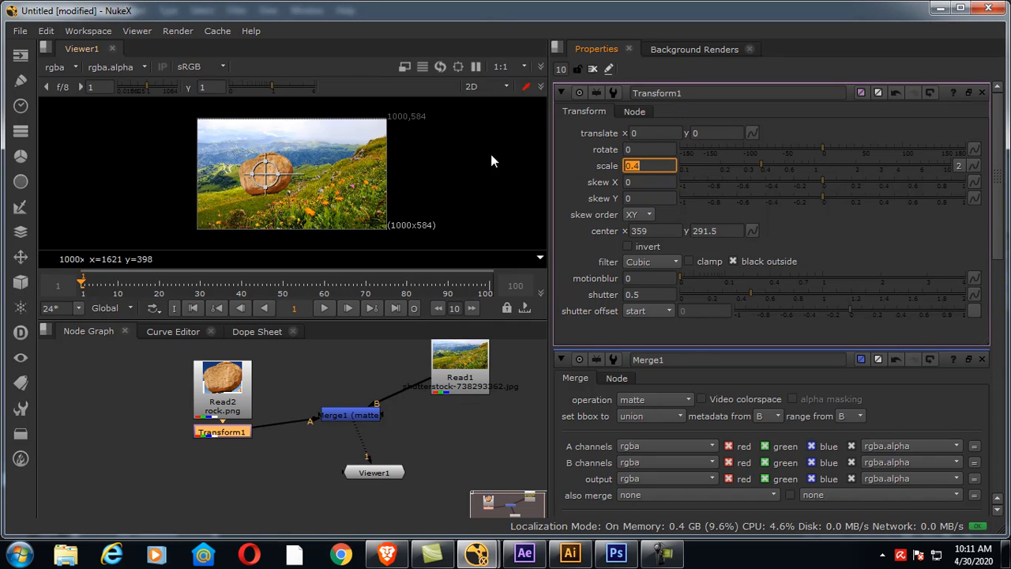
scroll(266, 170, "up", 3)
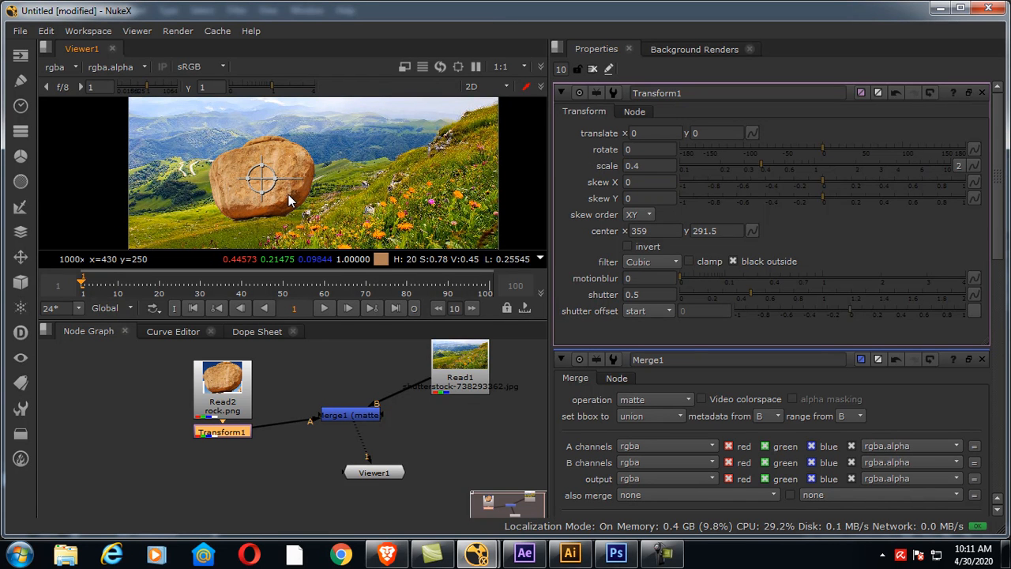
scroll(226, 181, "down", 1)
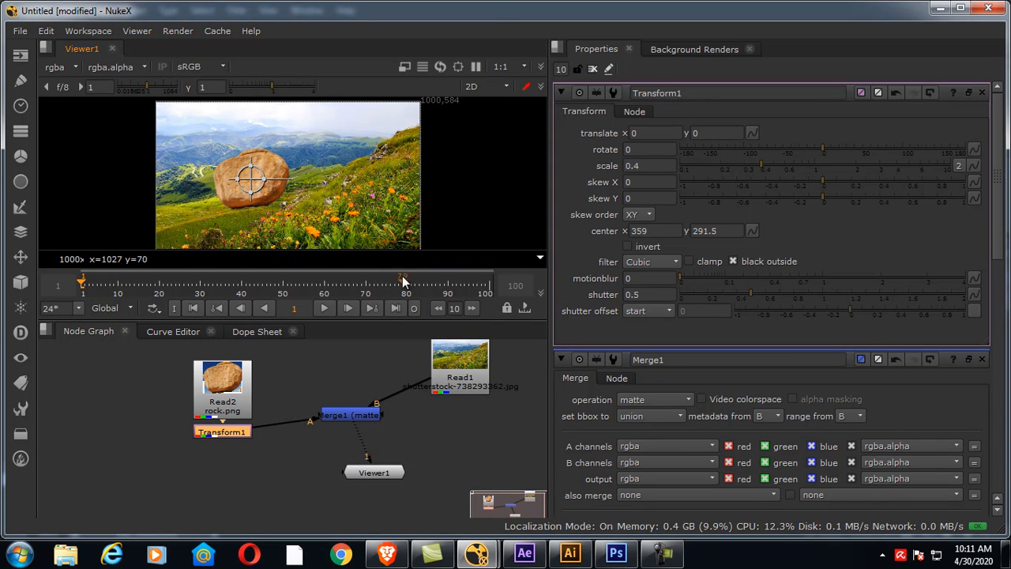
Move the Viewer and Merge nodes further down the node graph, and select the rock's Transform node
left_click_drag(373, 480, 373, 523)
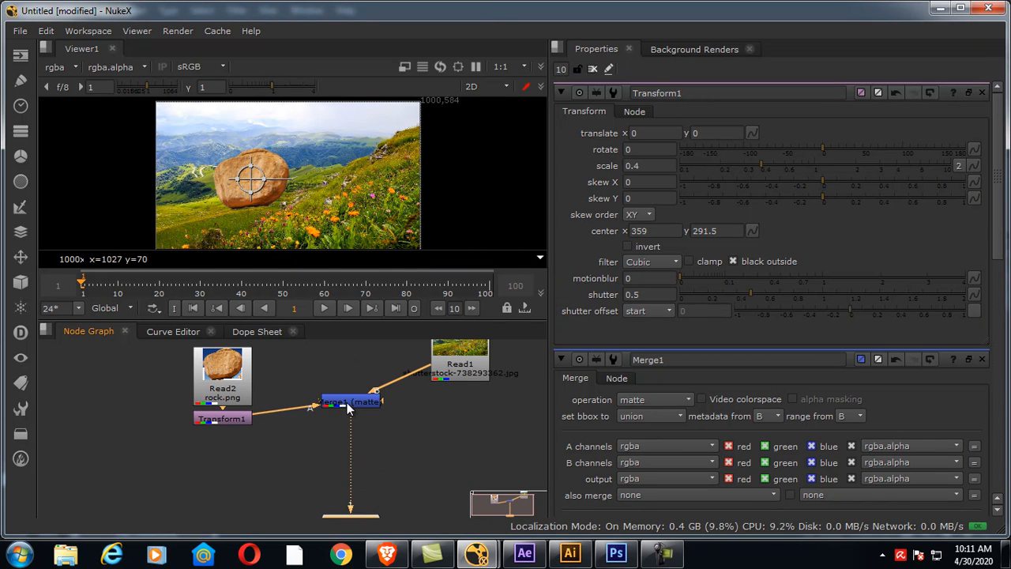
left_click_drag(347, 402, 349, 477)
left_click(228, 420)
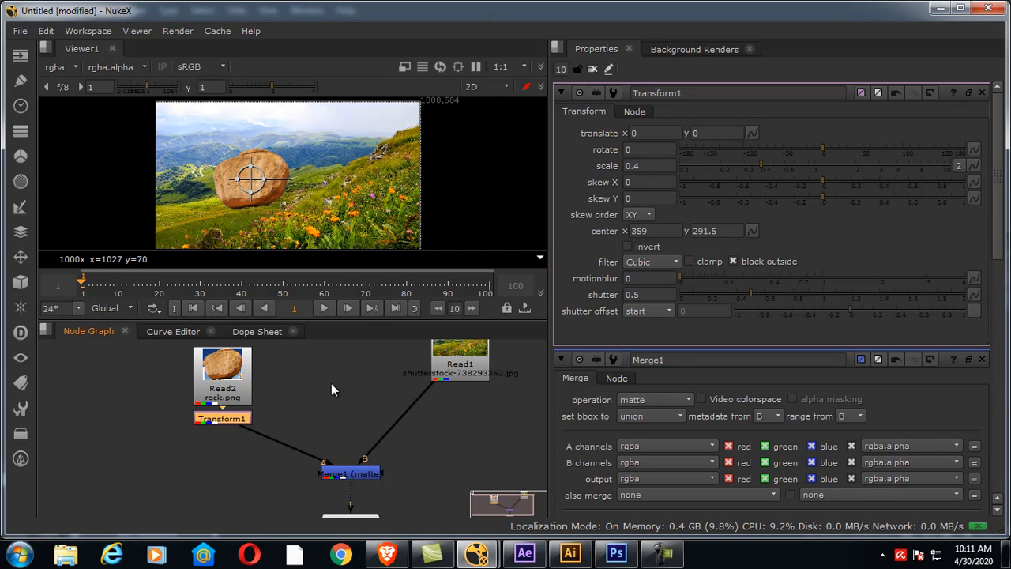
Insert a Grade node after the rock's Transform node and rename it rock
key("Tab")
type("g")
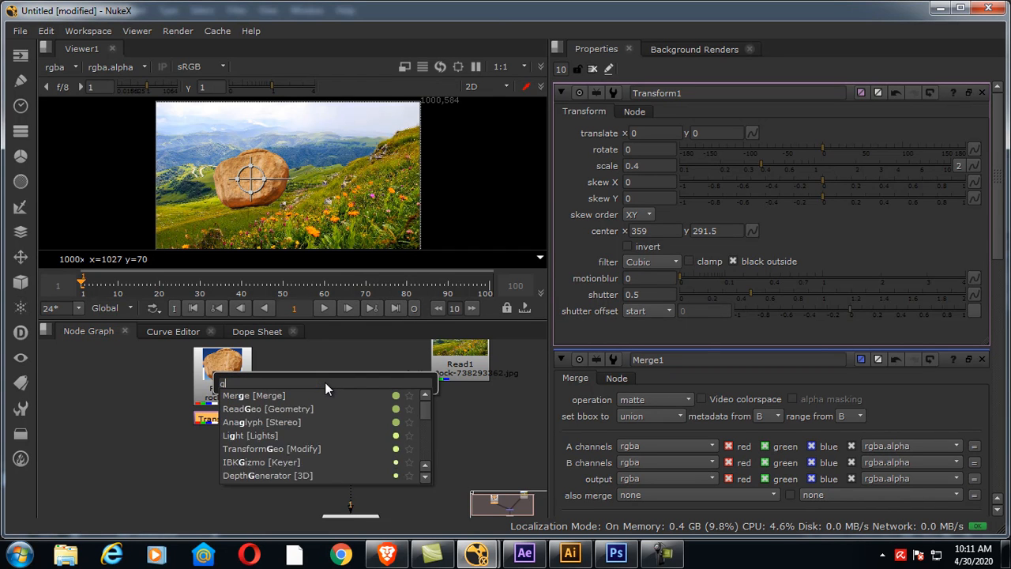
type("rade [Color")
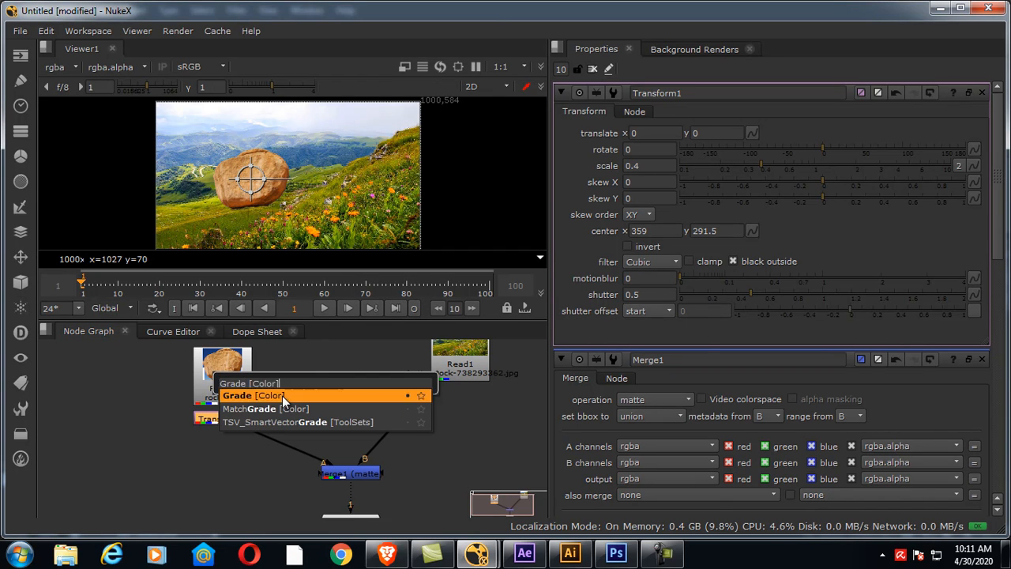
left_click(282, 396)
left_click_drag(237, 438, 239, 443)
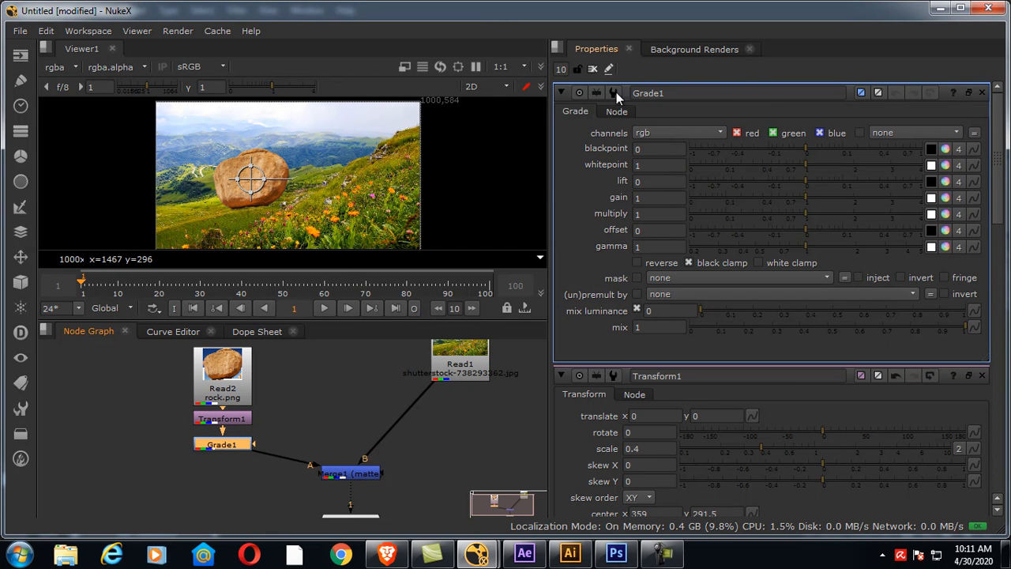
left_click(696, 94)
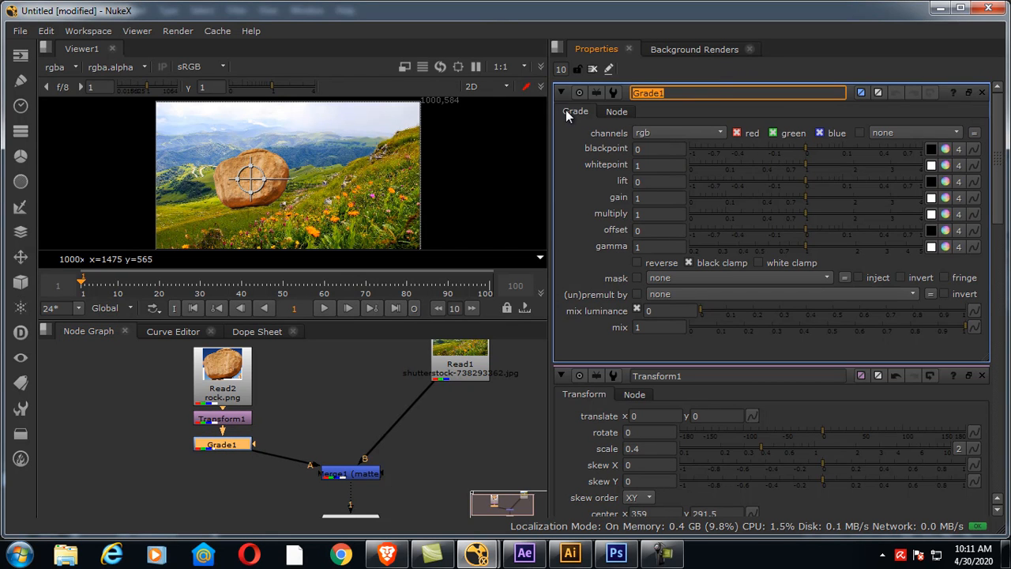
type("rock")
key("Return")
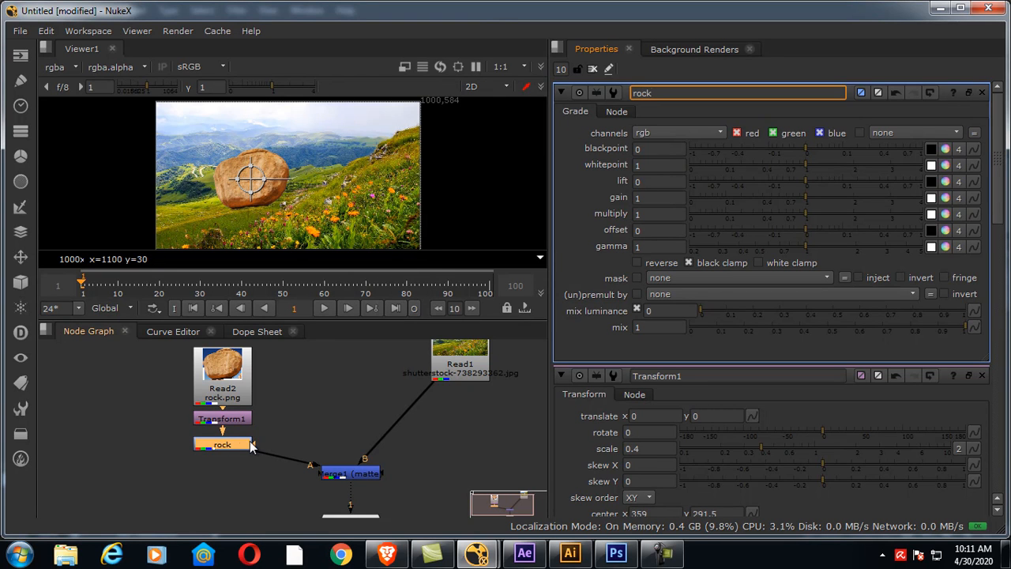
Add a second Grade node after the rock Grade node and rename it background
key("Tab")
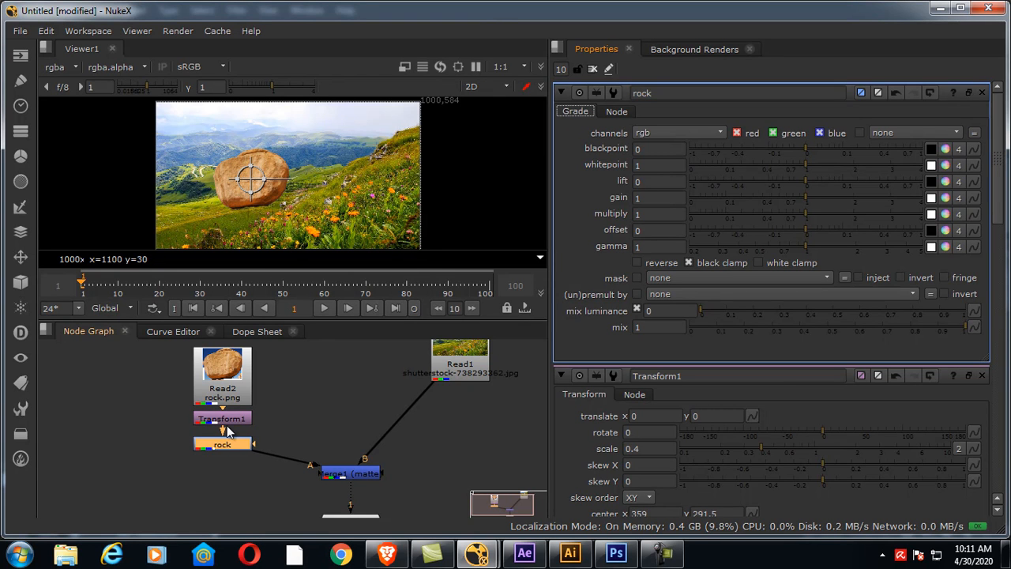
key("Tab")
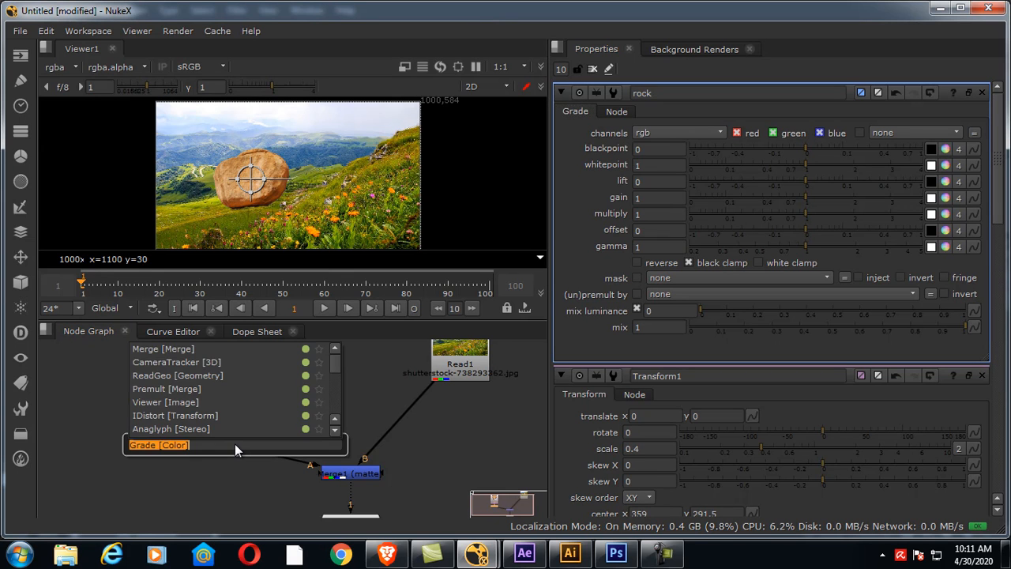
type("grade")
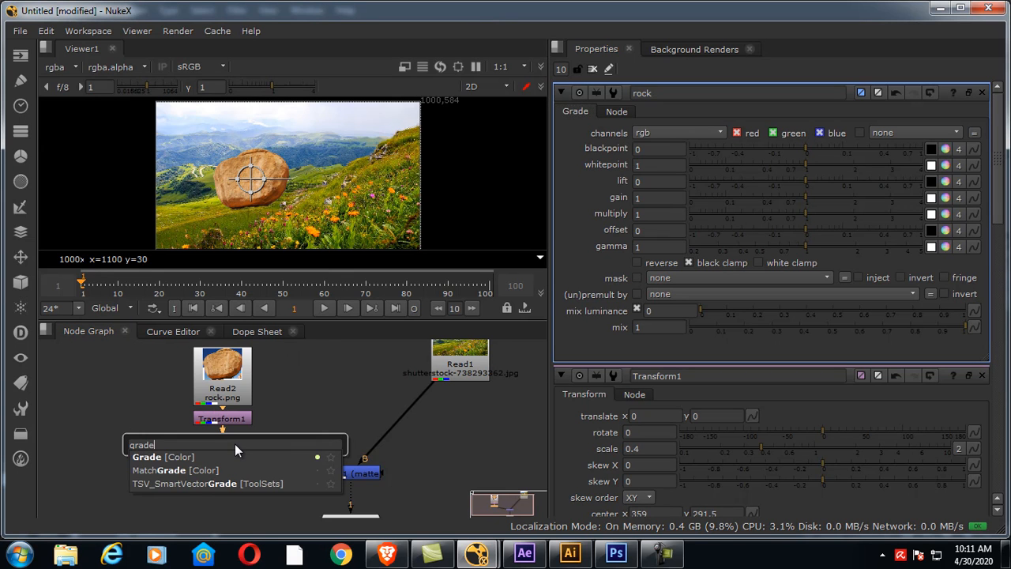
left_click(206, 458)
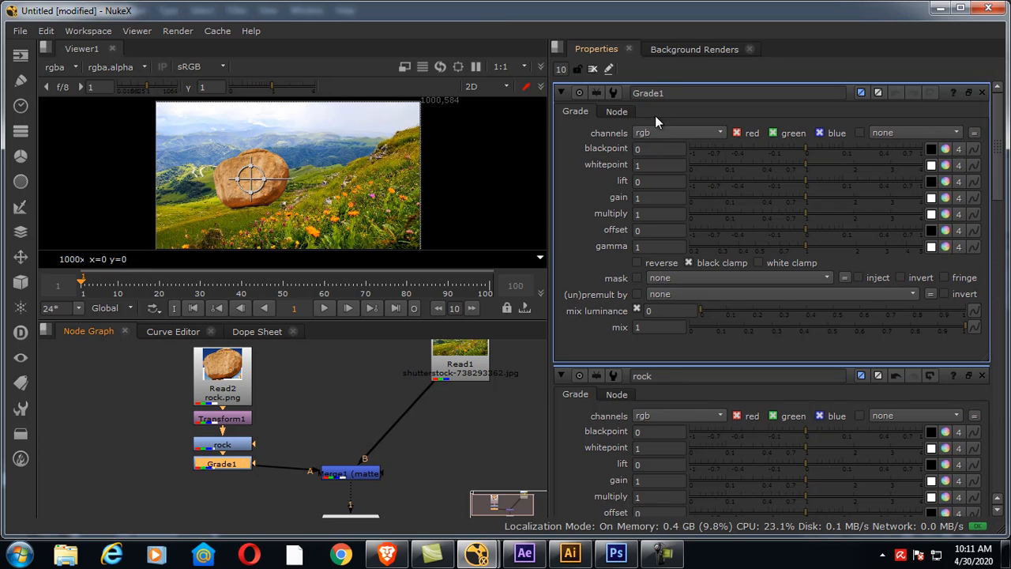
double_click(674, 94)
type("ba")
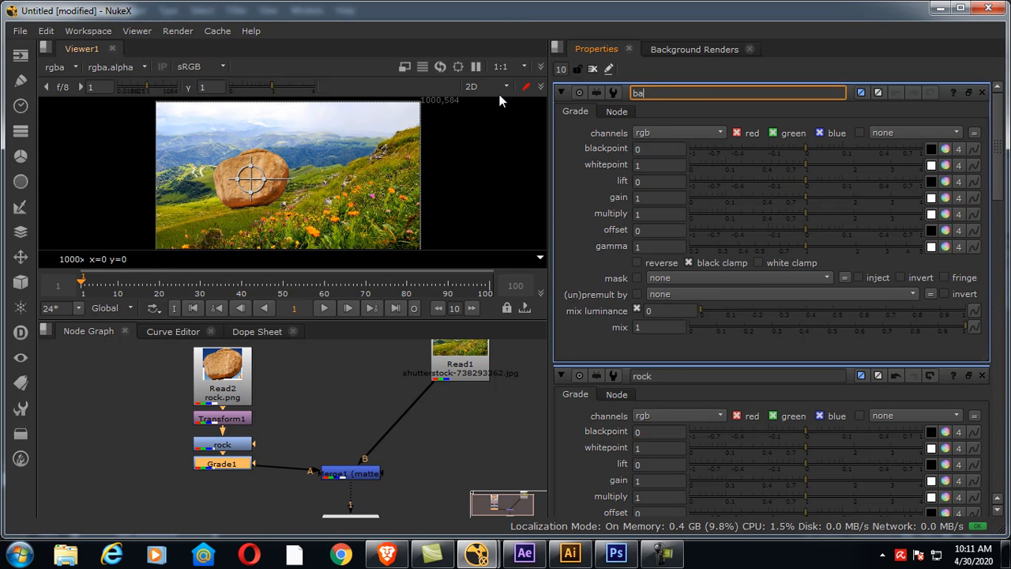
type("ckground")
key("Return")
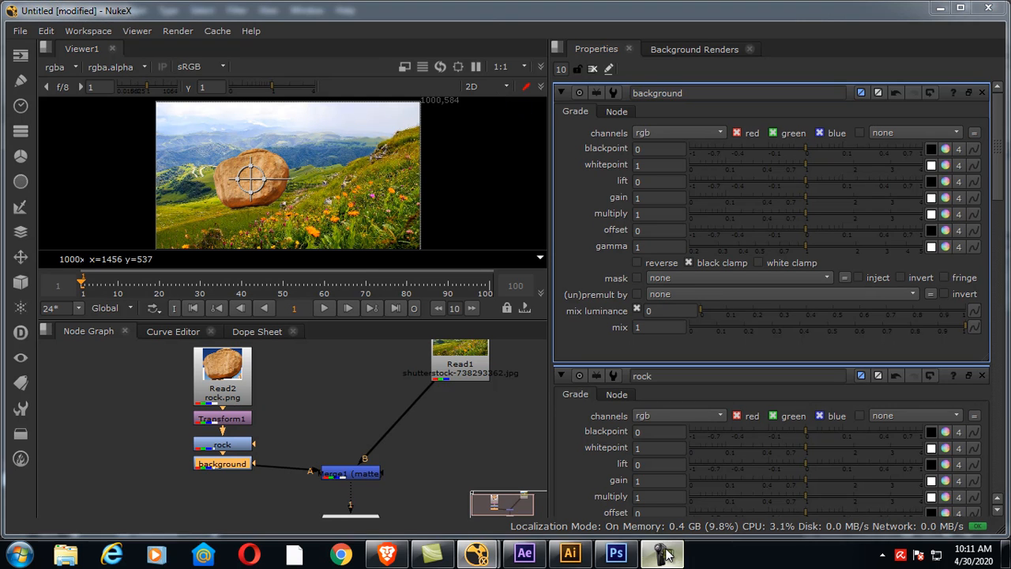
left_click(662, 553)
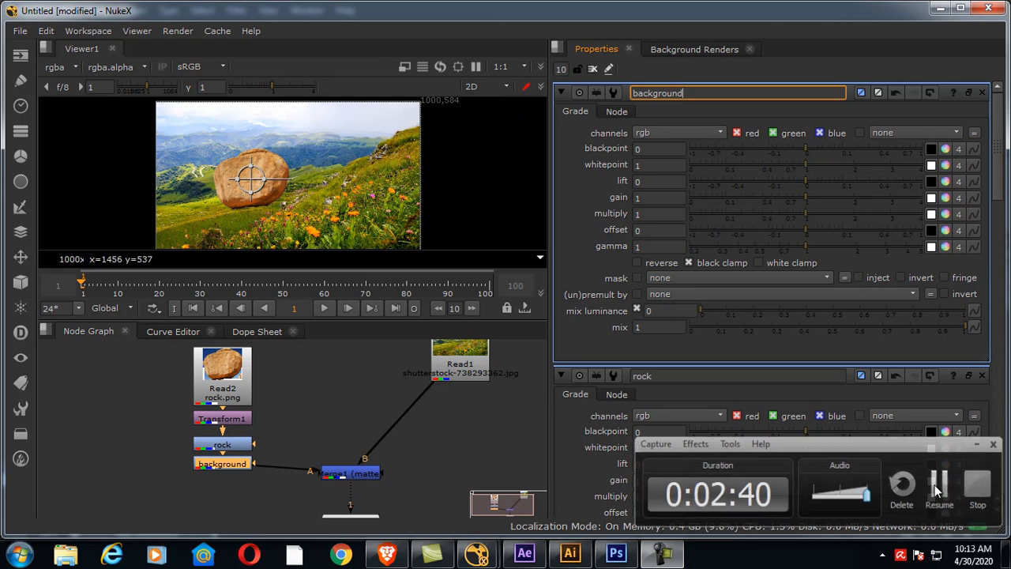
left_click(937, 486)
Shift the background Grade node slightly away from the rock Grade node and open the rock Grade node's properties
left_click(234, 463)
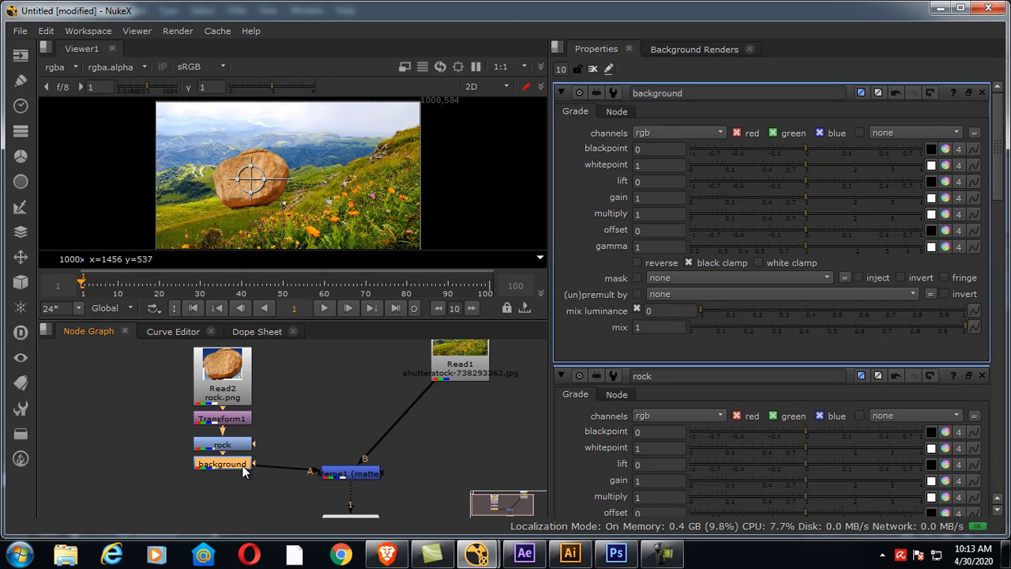
left_click_drag(237, 465, 246, 470)
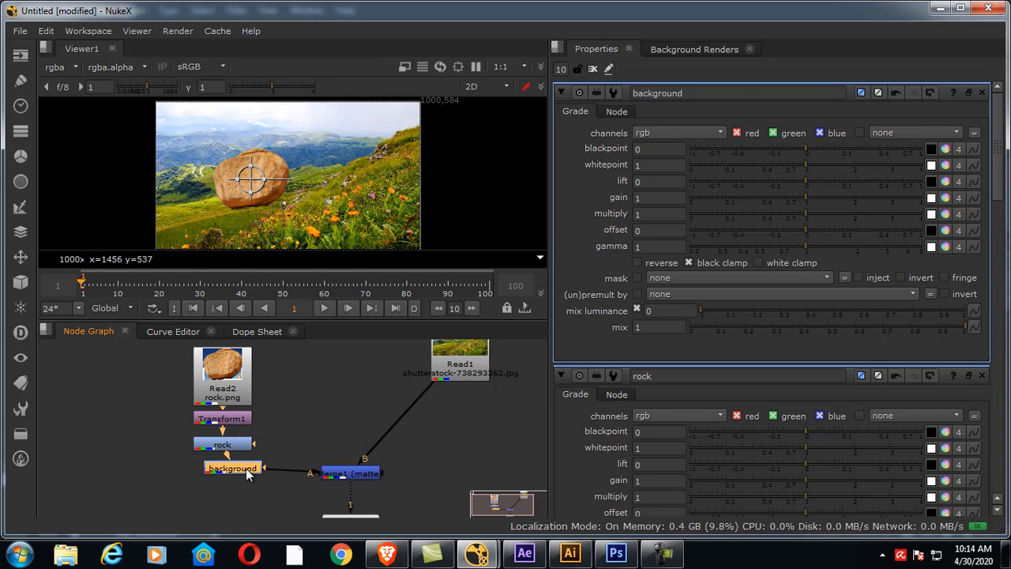
left_click(231, 445)
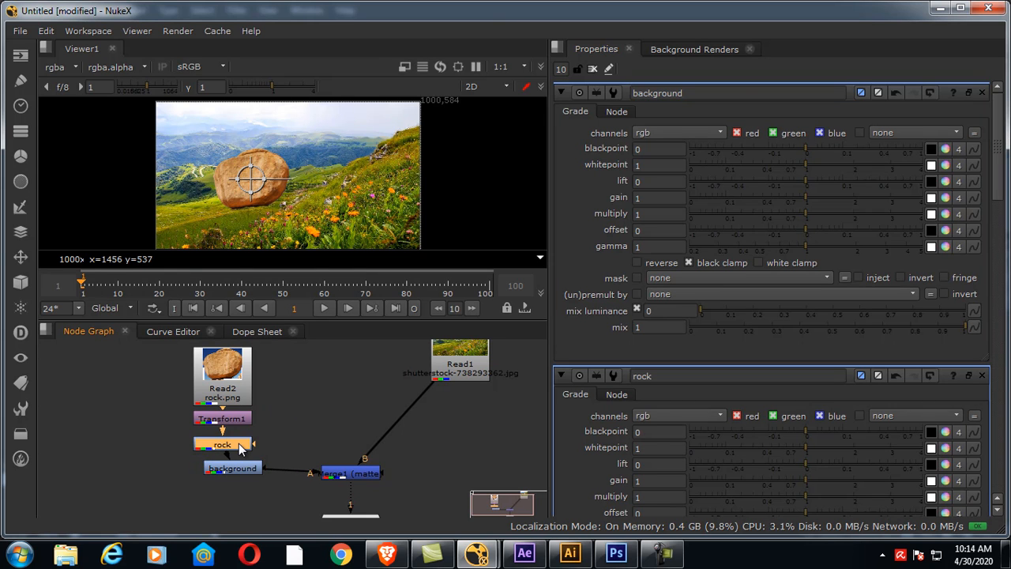
double_click(238, 443)
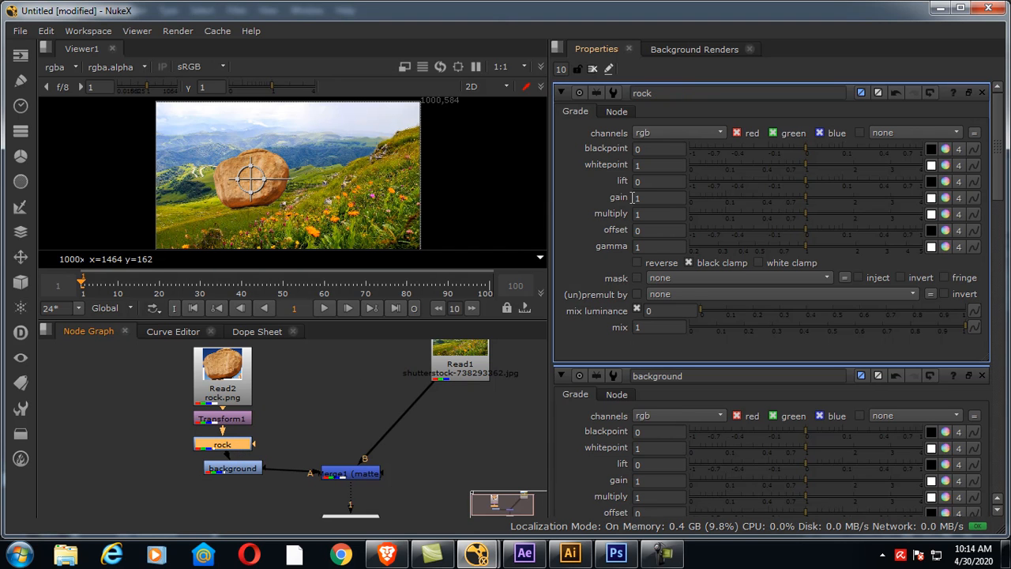
Move the Viewer node further below the Merge node and connect it to the rock.png Read node
scroll(261, 180, "up", 1)
scroll(262, 180, "up", 2)
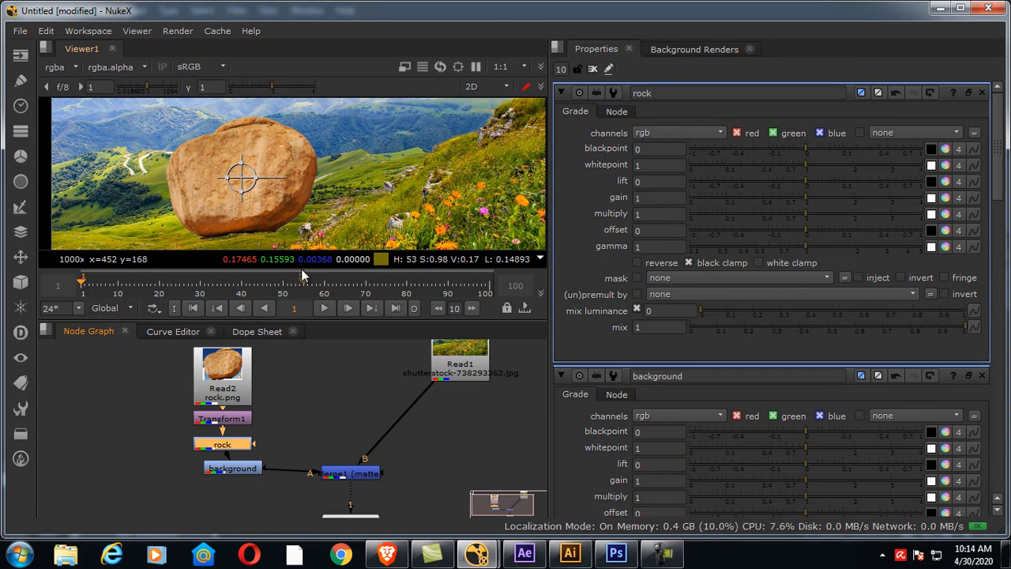
scroll(343, 375, "down", 3)
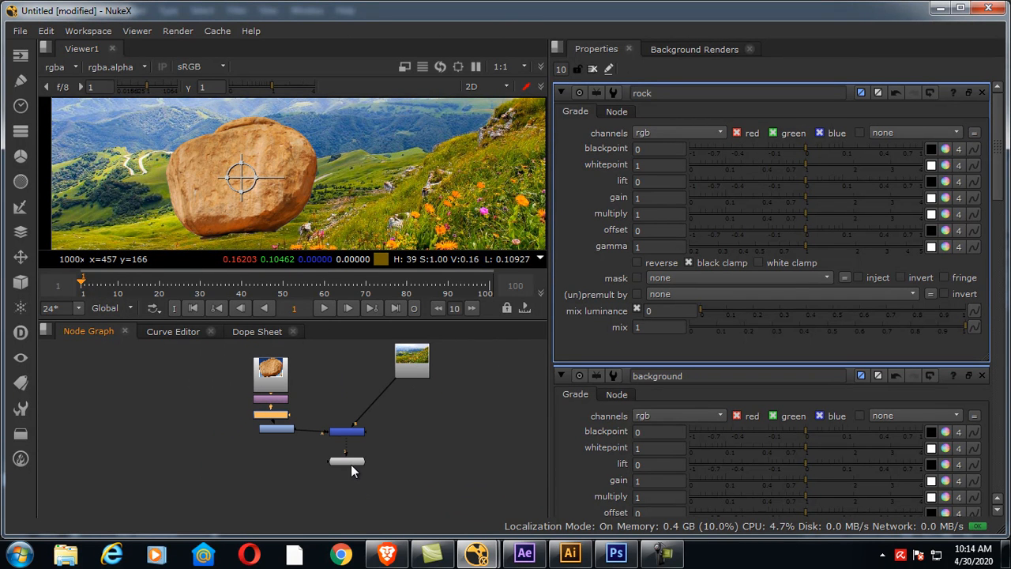
left_click_drag(350, 464, 343, 480)
left_click_drag(347, 441, 273, 375)
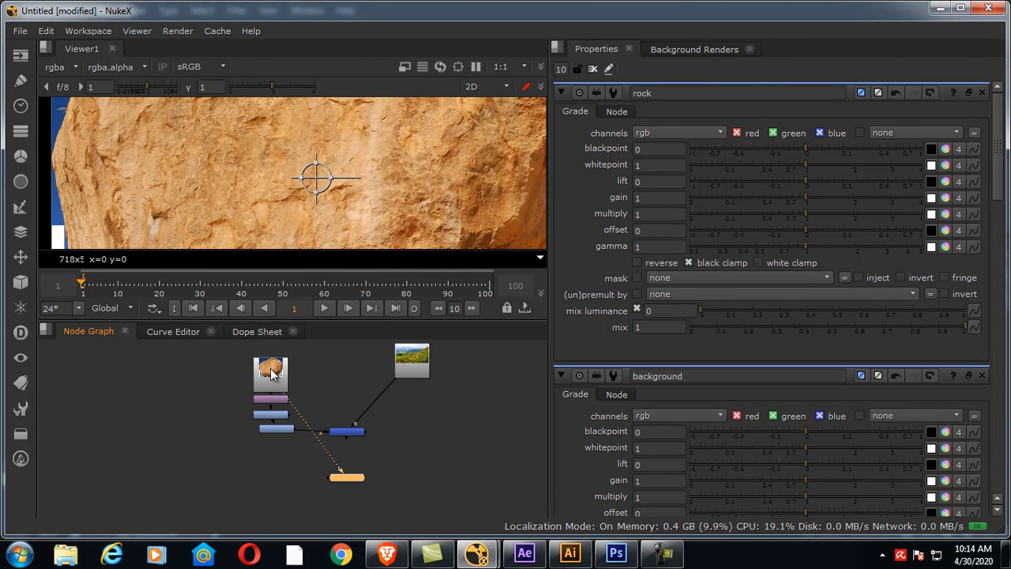
scroll(353, 206, "down", 3)
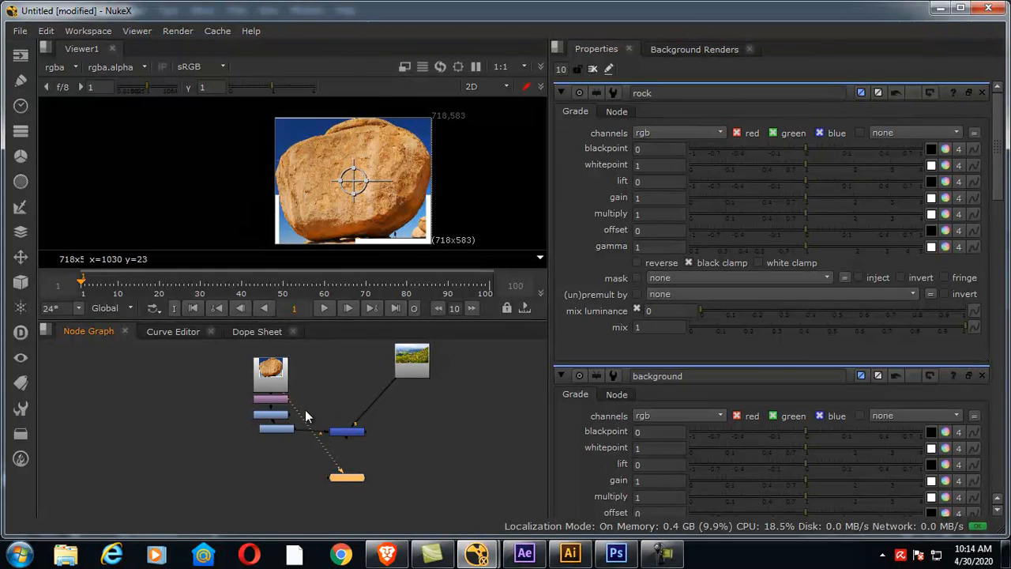
Enable reverse and disable black clamp on the rock Grade, and try sampling blackpoint and whitepoint from the rock's darkest and brightest areas
left_click(273, 416)
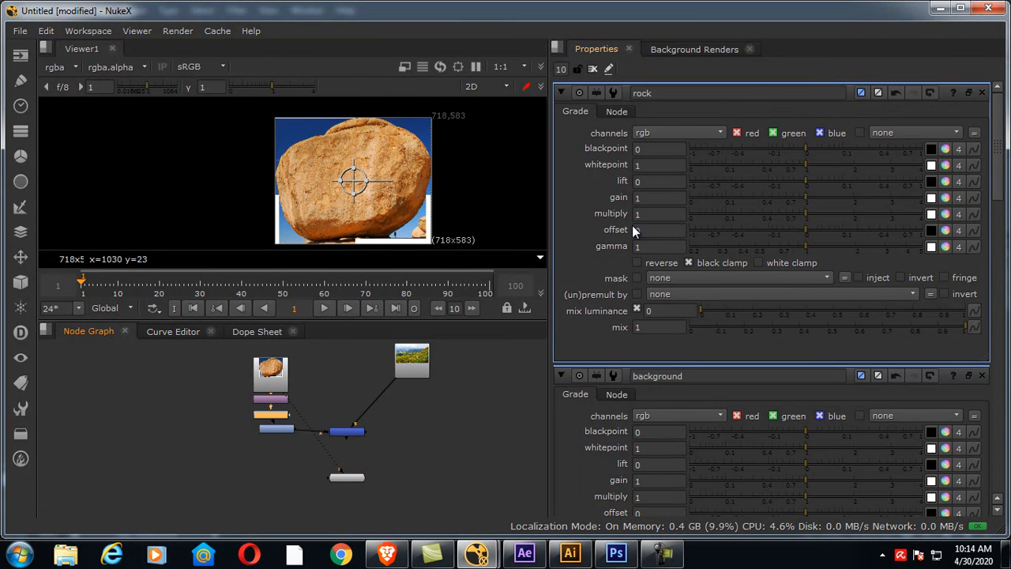
left_click(638, 262)
left_click(933, 149)
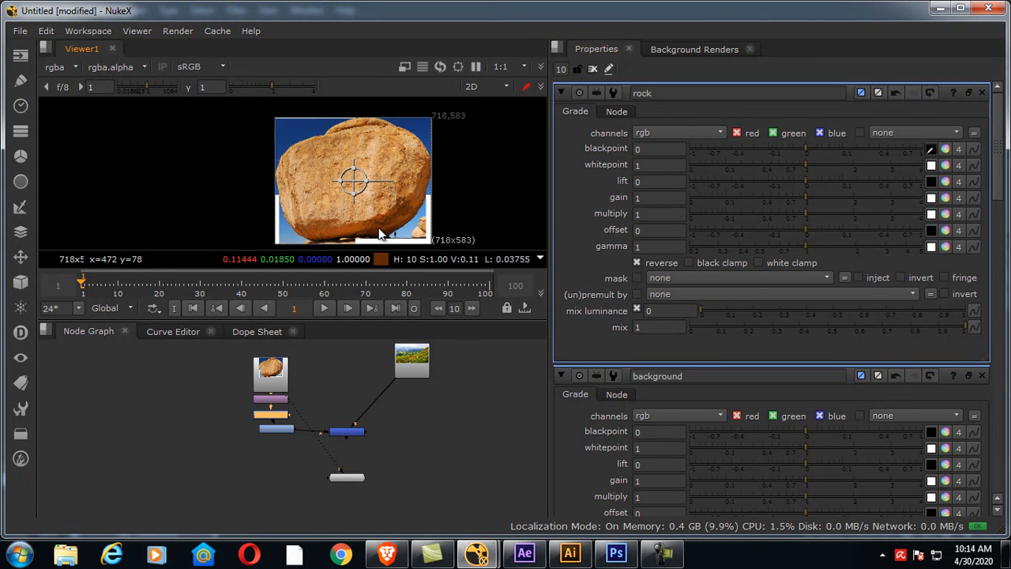
left_click(933, 165)
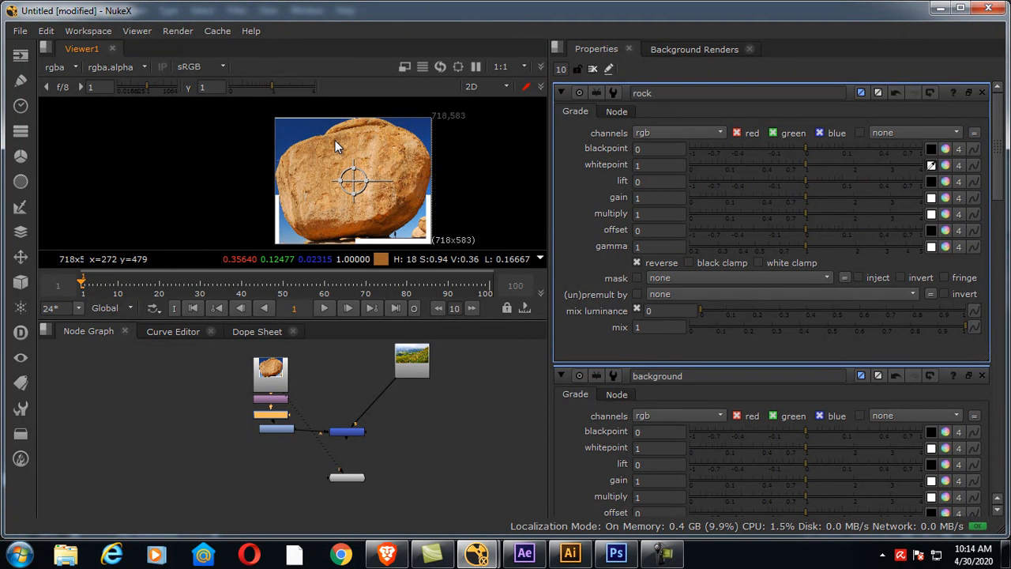
Connect the Viewer to the landscape's Read node
left_click(267, 430)
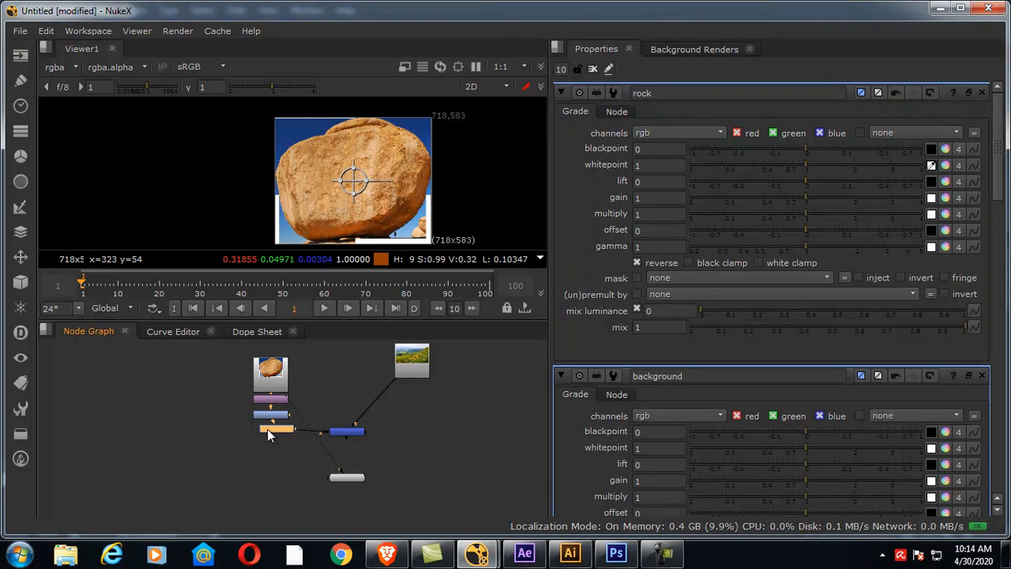
left_click_drag(335, 472, 315, 404)
left_click_drag(427, 359, 427, 362)
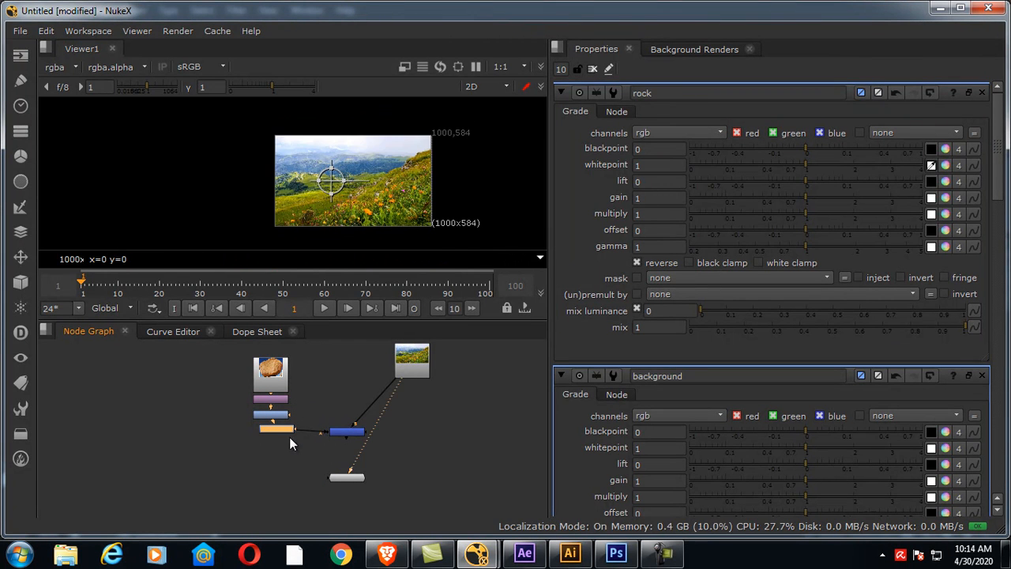
Enable reverse and disable black clamp on the background Grade, and try sampling its blackpoint and whitepoint from the landscape
double_click(279, 431)
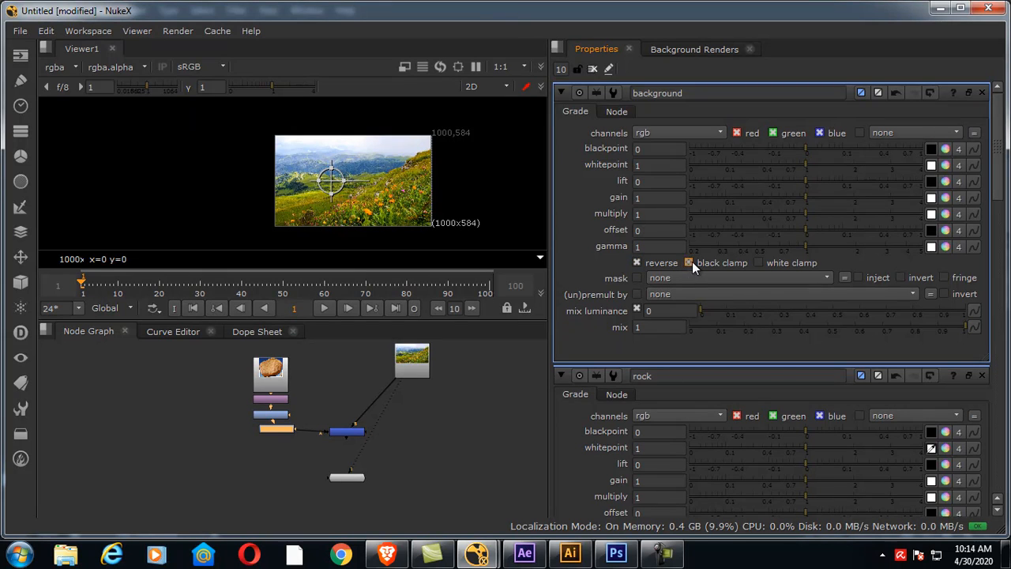
left_click(932, 149)
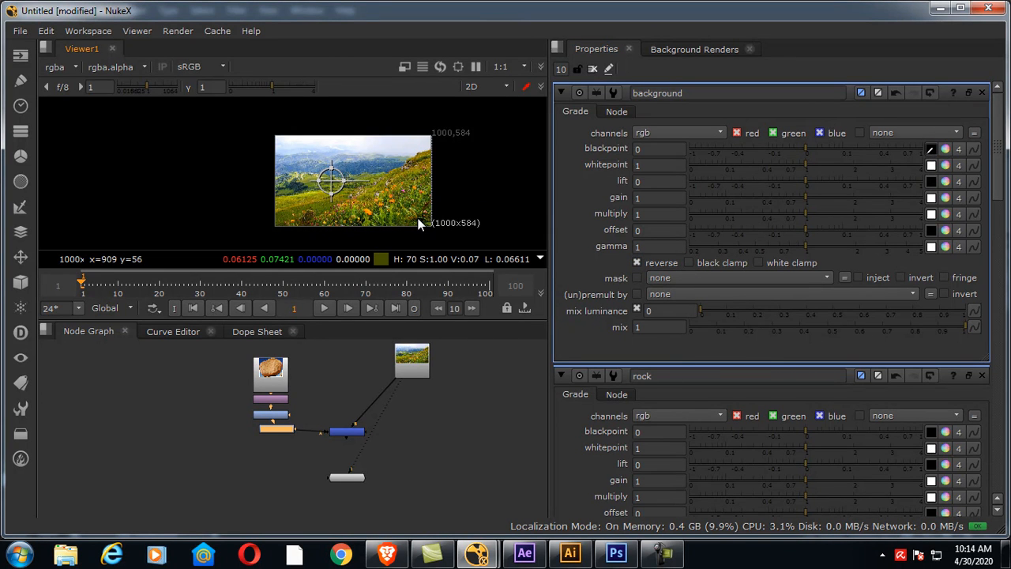
left_click(931, 165)
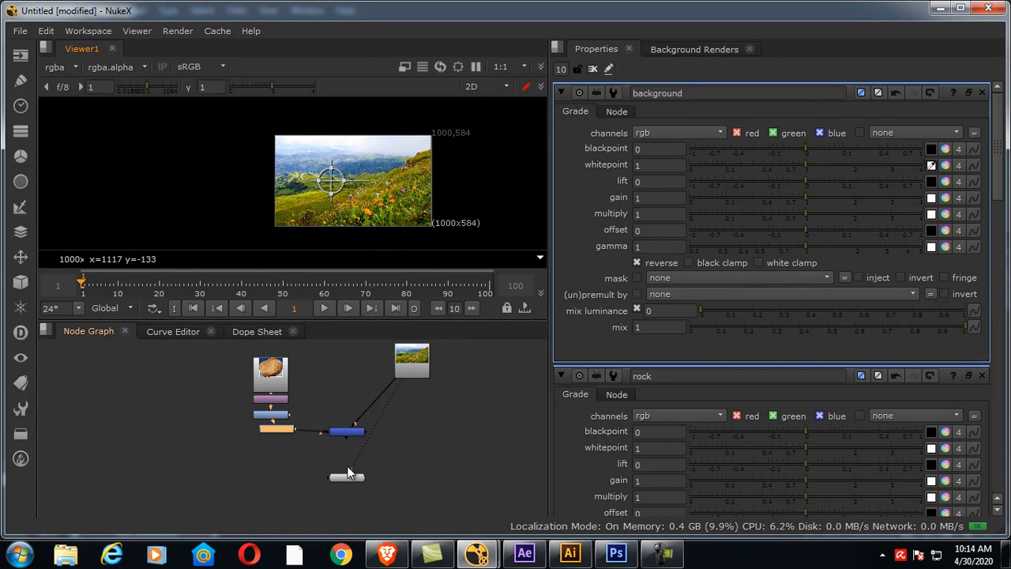
Reconnect the Viewer to the Merge node, move the Merge node slightly down, and inspect the rock in the composite
key("1")
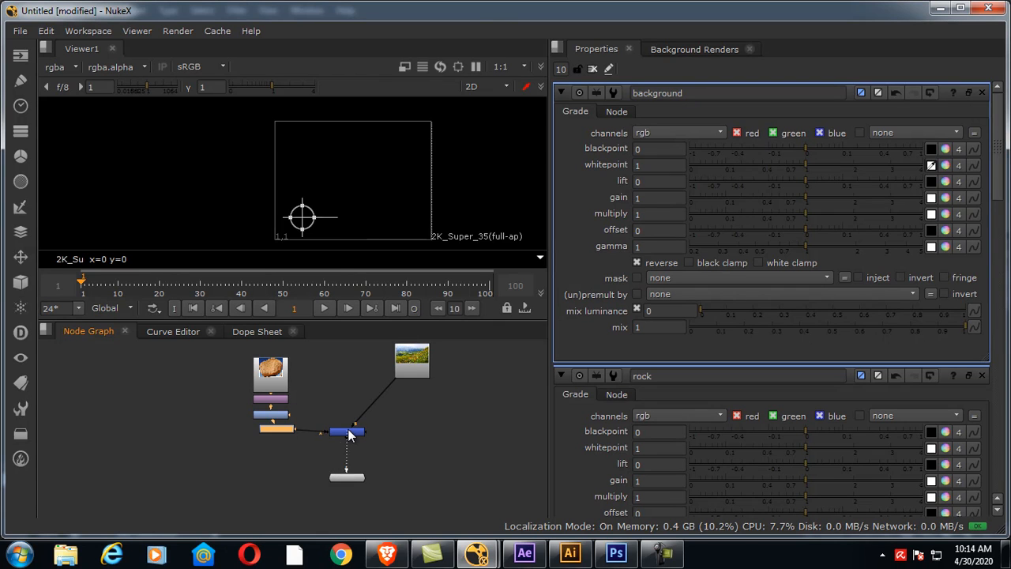
left_click(424, 423)
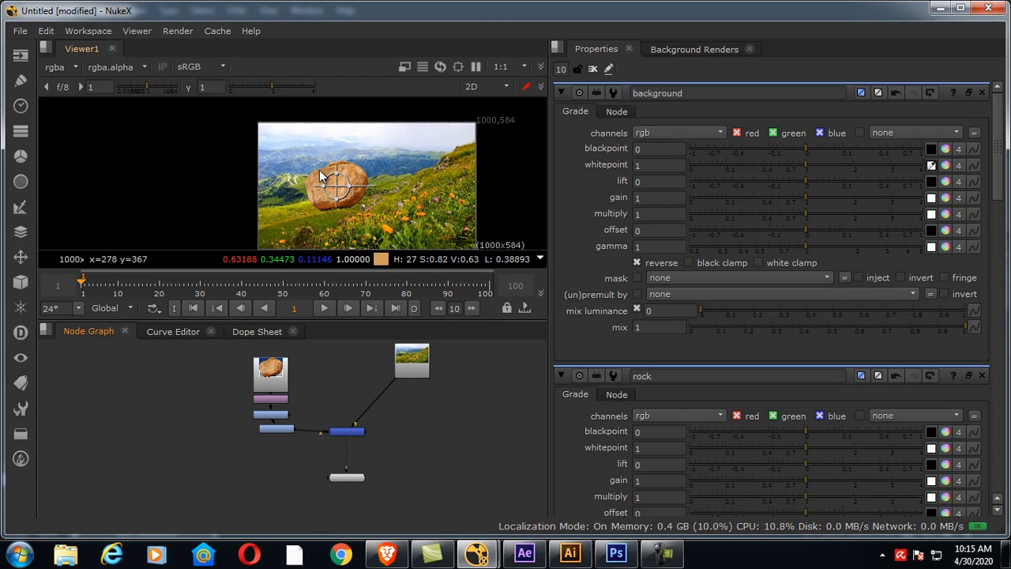
scroll(330, 178, "up", 3)
left_click_drag(352, 433, 353, 444)
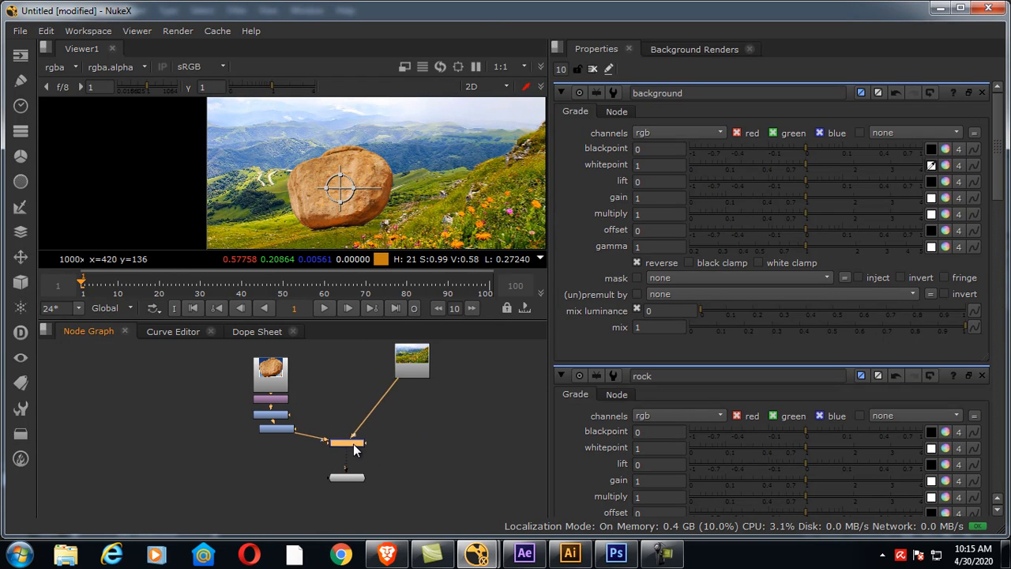
scroll(450, 187, "down", 1)
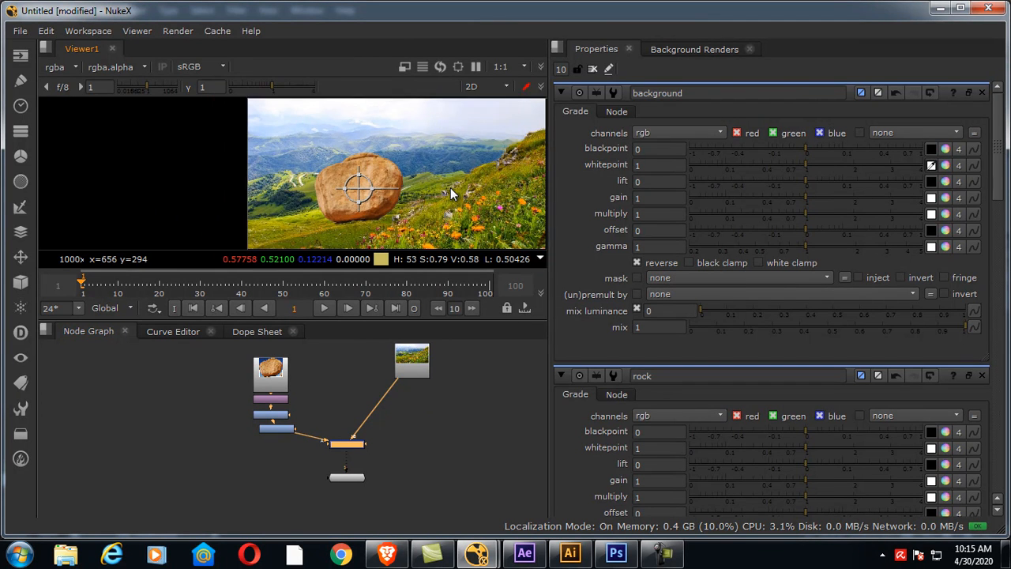
scroll(451, 188, "down", 2)
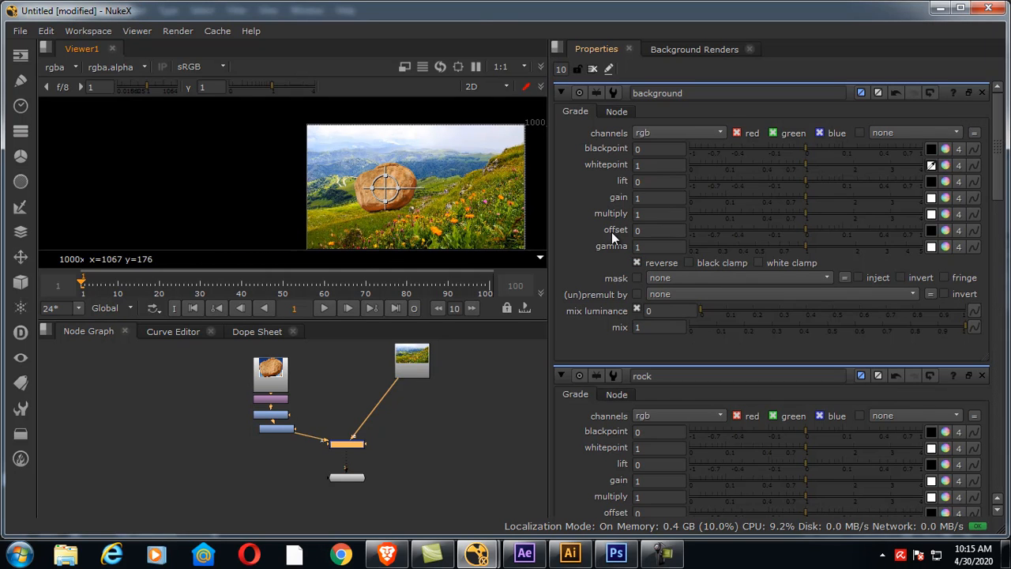
middle_click_drag(440, 221, 389, 211)
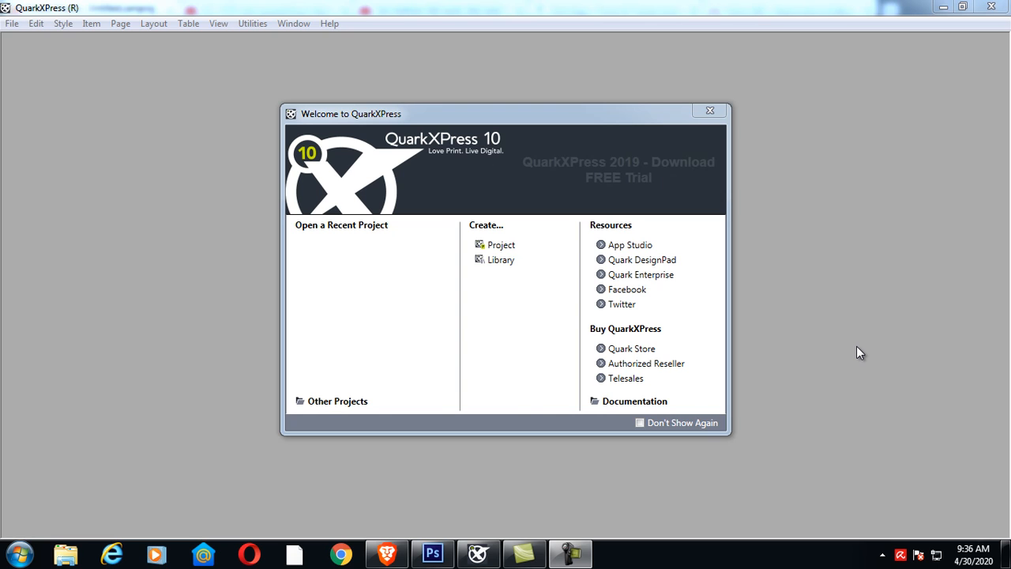
Start a new project with the Print layout type and an A4 page size
left_click(500, 250)
left_click_drag(483, 139, 531, 87)
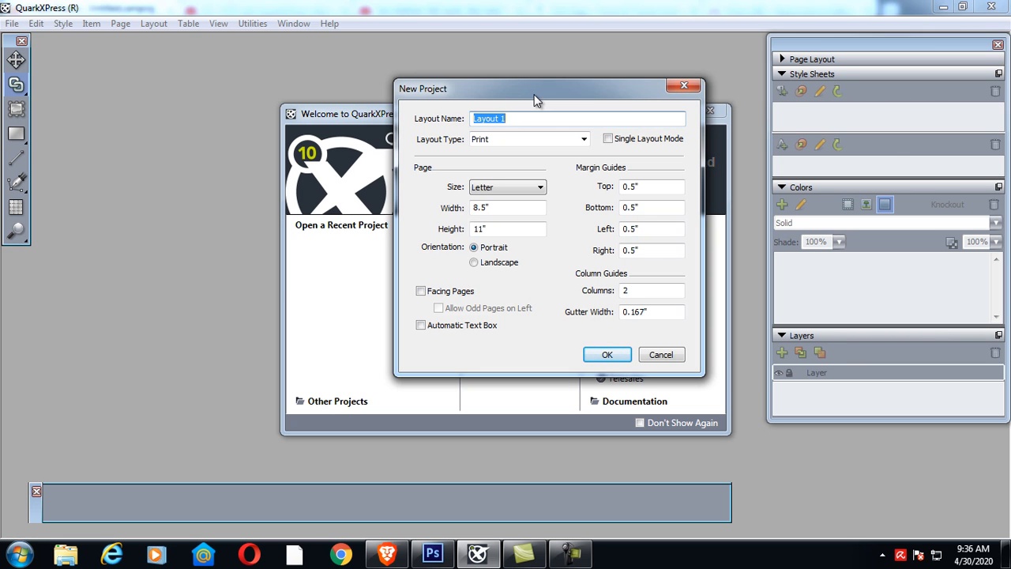
left_click(503, 138)
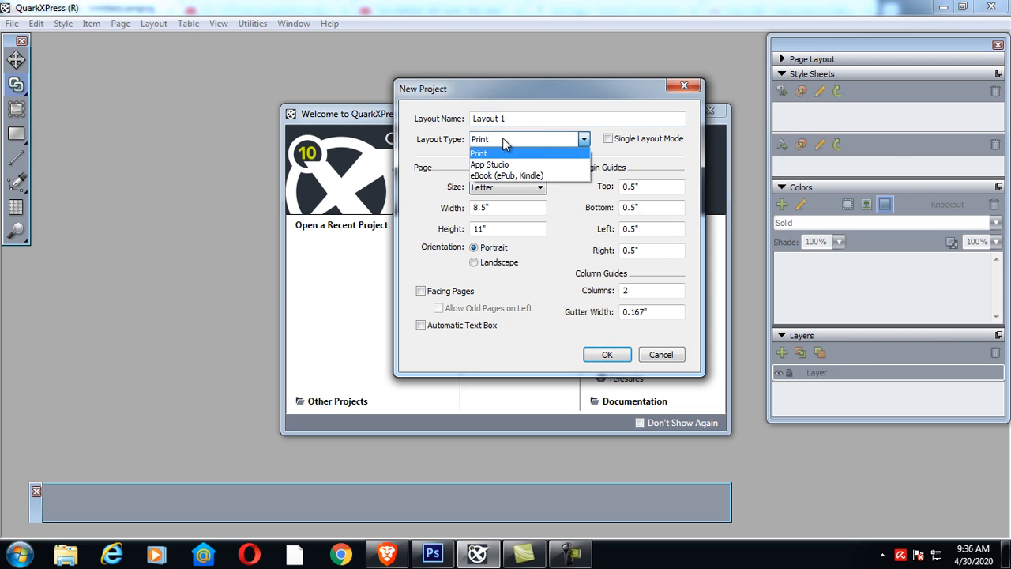
left_click(476, 154)
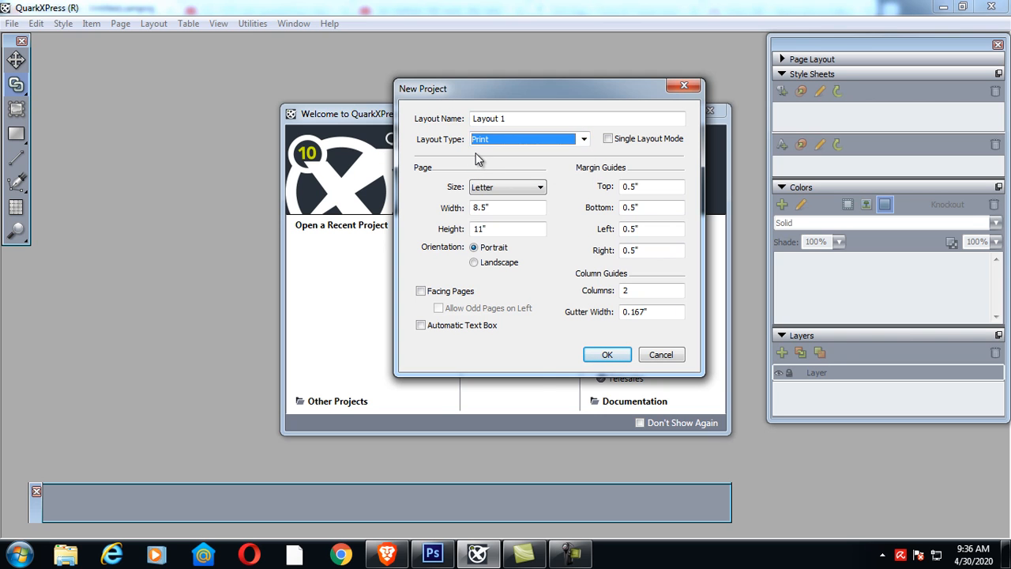
left_click(493, 188)
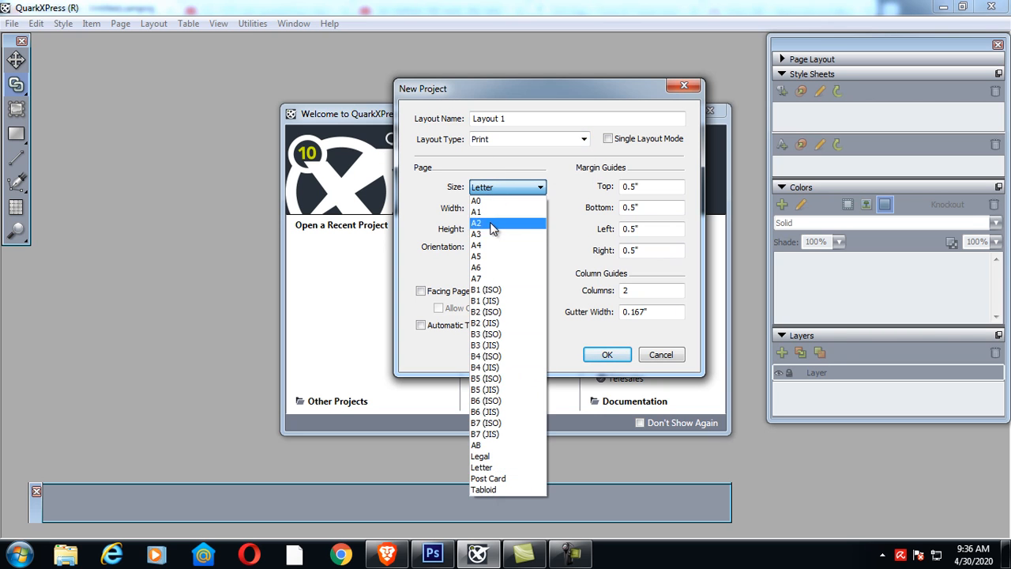
left_click(488, 246)
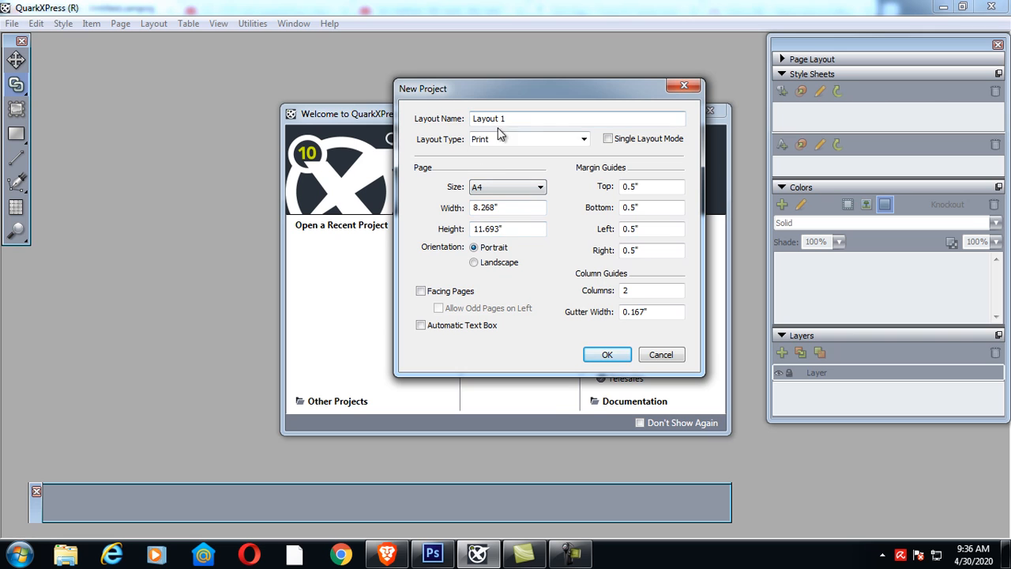
Try out the Facing Pages option, turn it back off, and create the project
left_click_drag(643, 290, 582, 293)
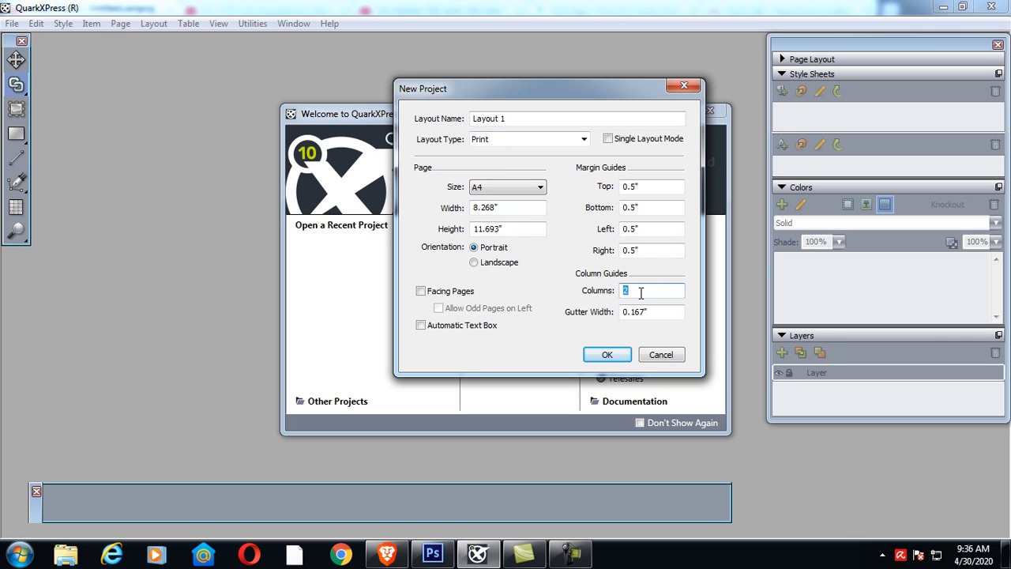
left_click(422, 291)
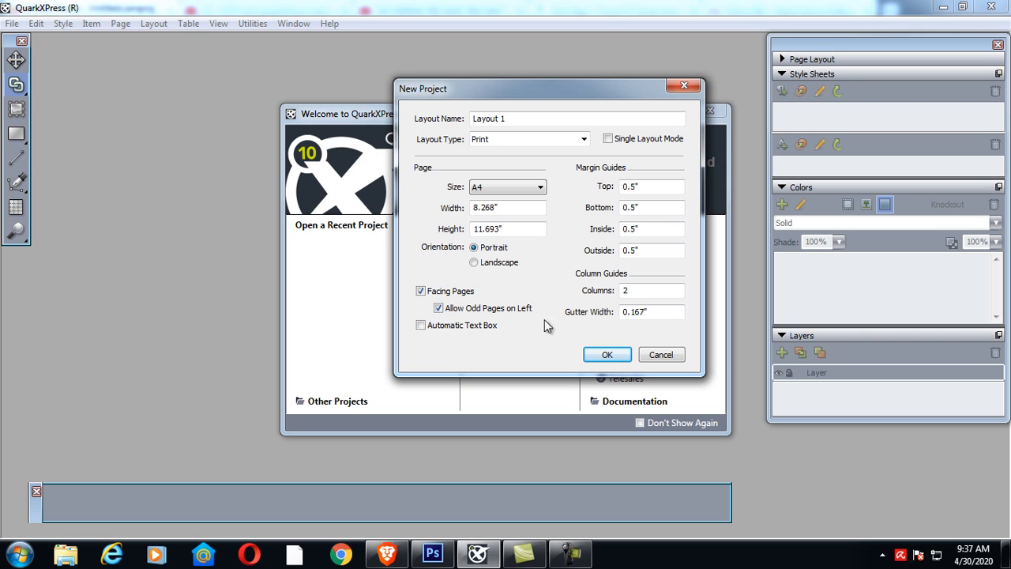
left_click(439, 308)
left_click(421, 292)
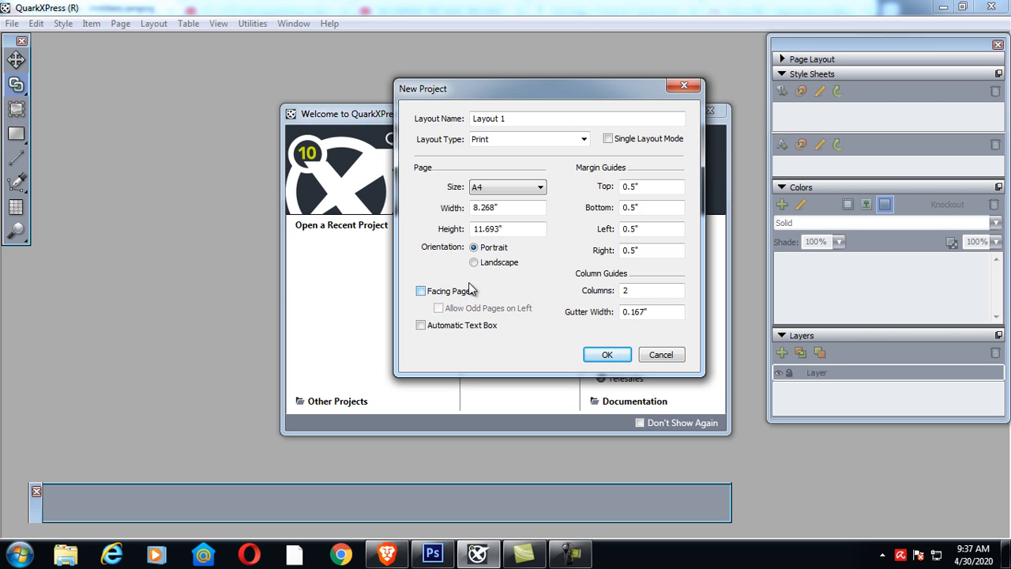
left_click(608, 356)
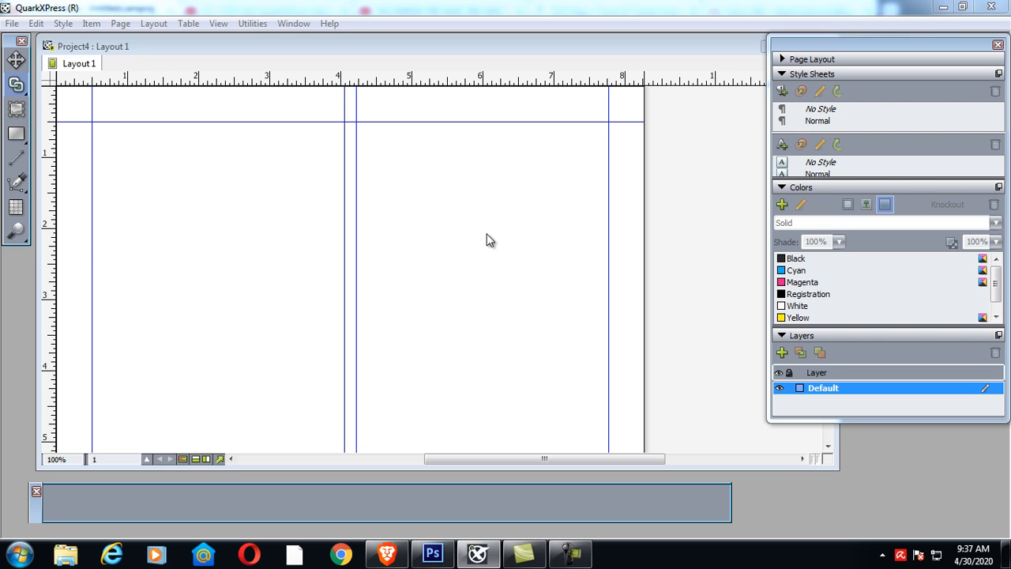
Insert 12 pages after page 1, based on A-Master A
left_click(119, 25)
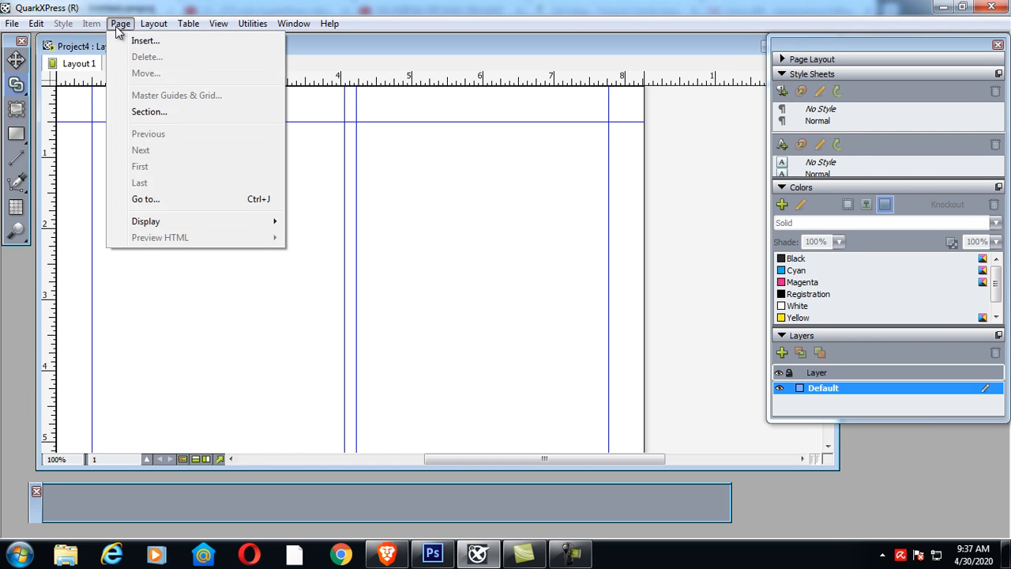
left_click(141, 41)
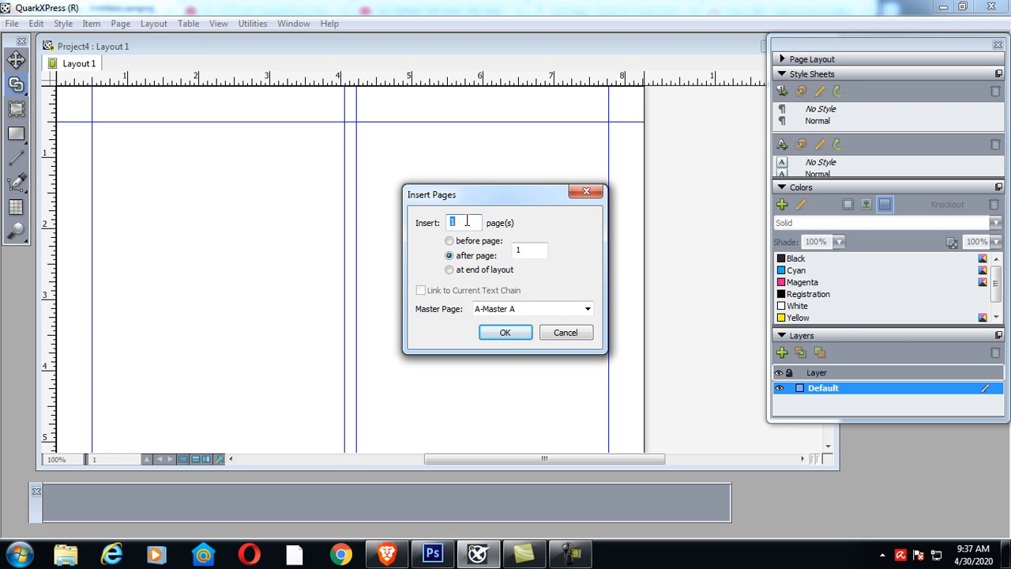
type("12")
left_click(535, 250)
double_click(465, 222)
left_click(505, 332)
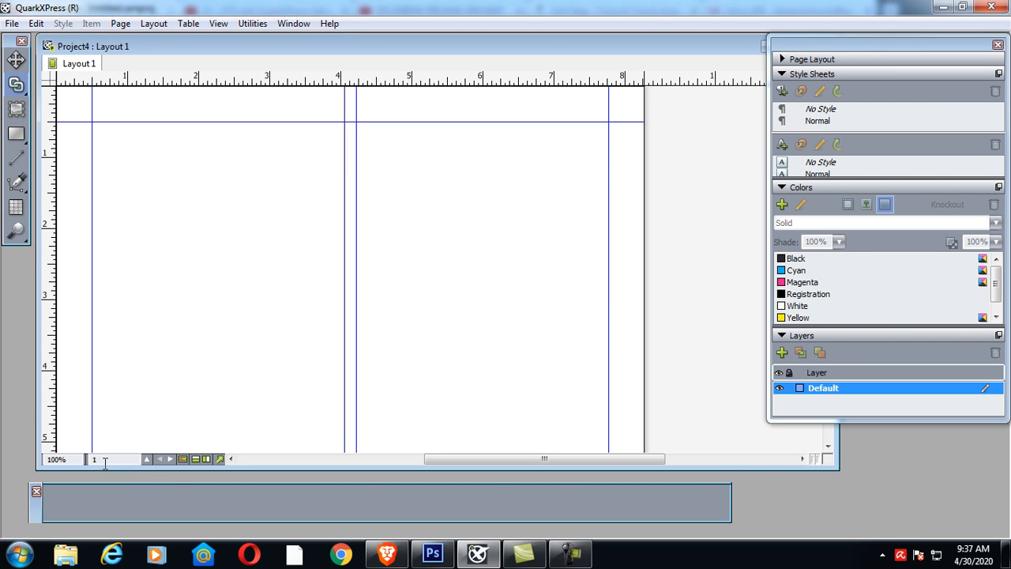
left_click(168, 459)
left_click(159, 459)
left_click(159, 459)
left_click(159, 459)
left_click(159, 459)
Change the properties of Layout 1 to use facing pages with odd pages allowed on the left
right_click(72, 63)
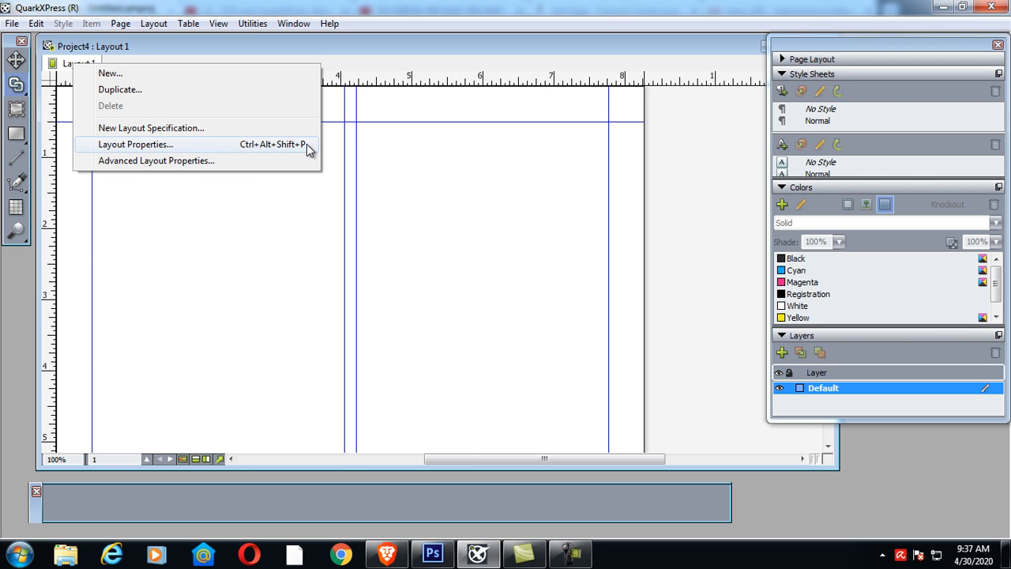
left_click(151, 144)
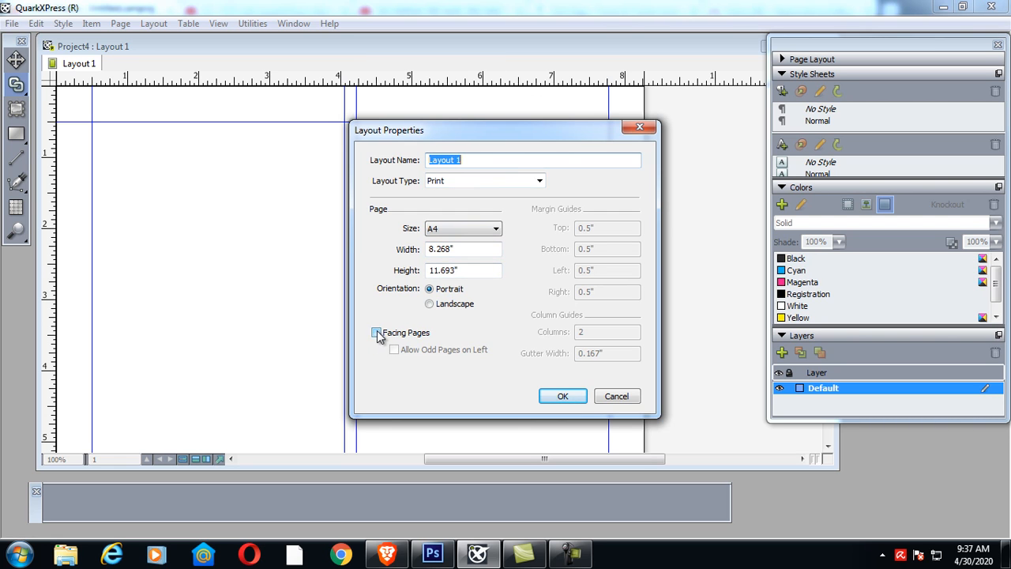
left_click(377, 334)
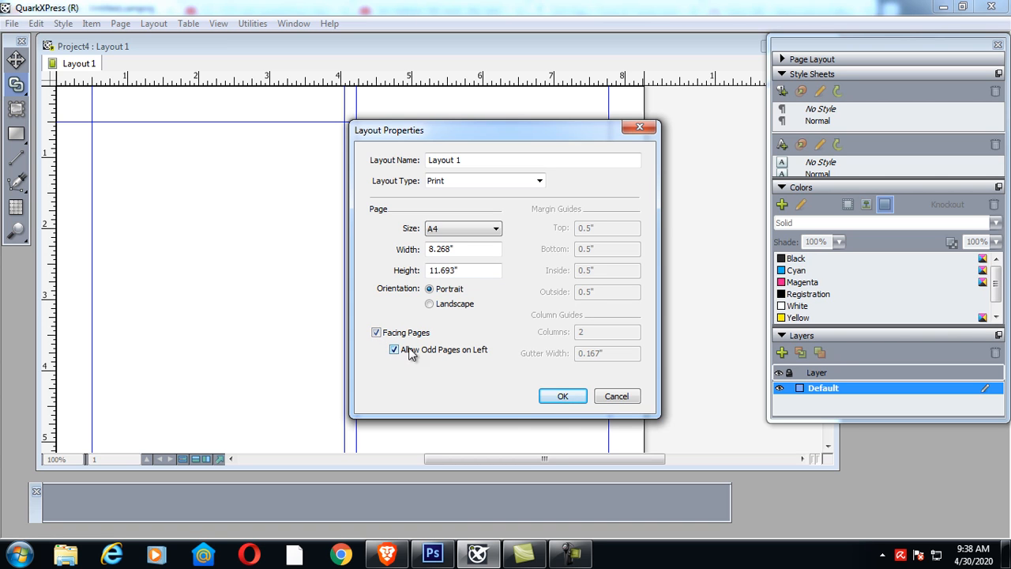
left_click(561, 395)
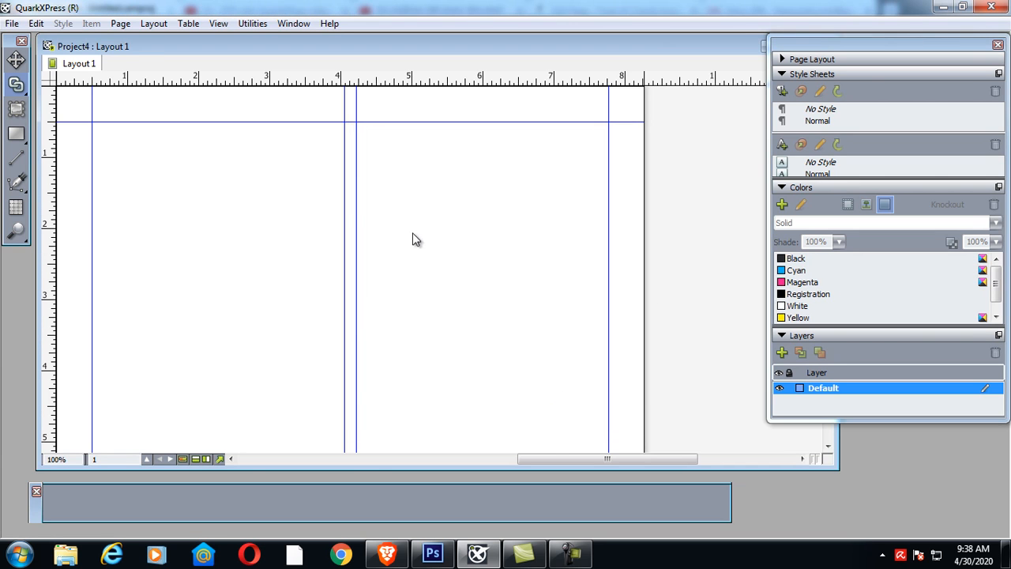
Expand and enlarge the Page Layout palette, and rearrange the pages so that page 1 sits on the left of the first spread
left_click(289, 25)
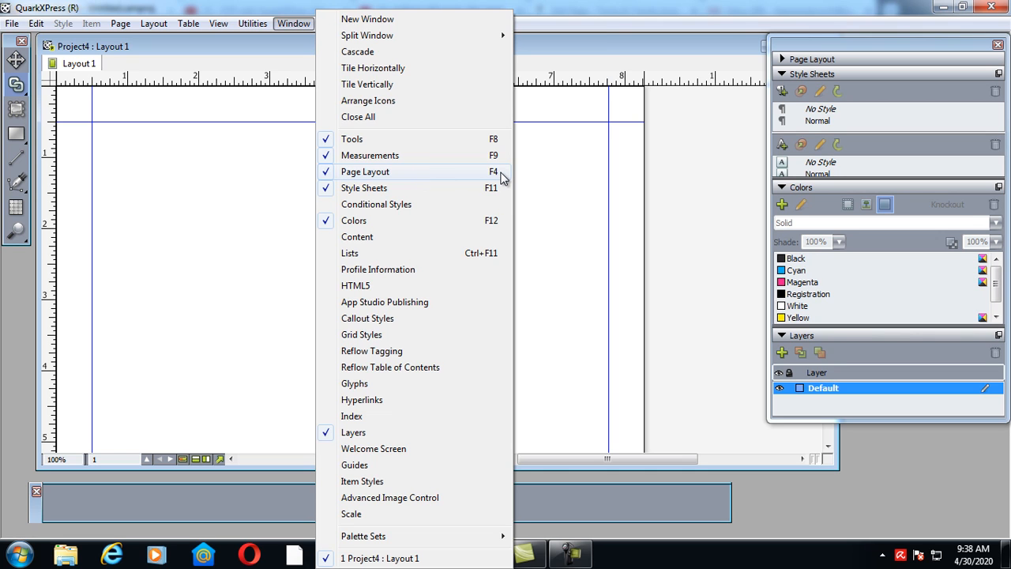
left_click(783, 60)
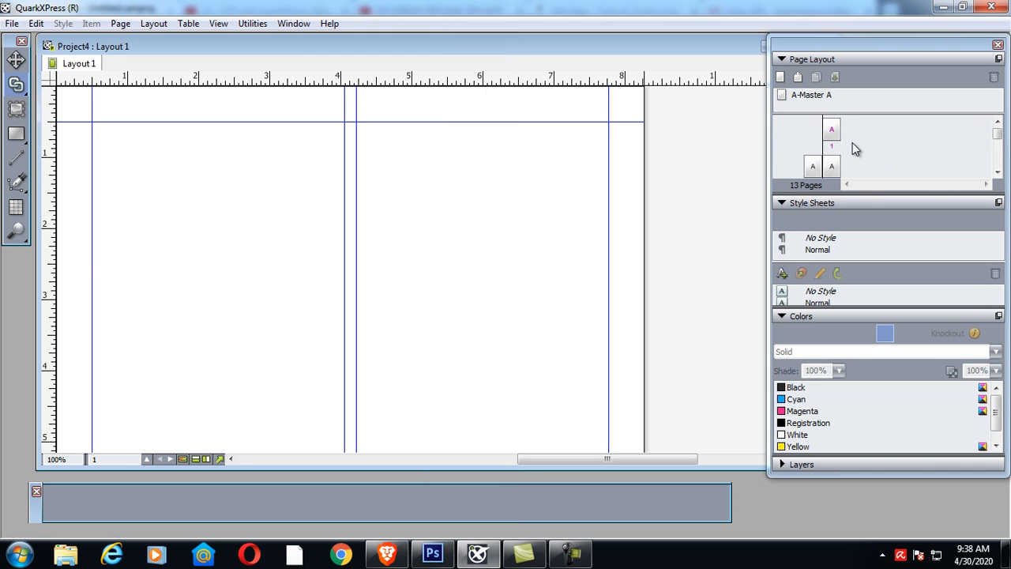
left_click_drag(863, 192, 855, 263)
scroll(861, 184, "down", 5)
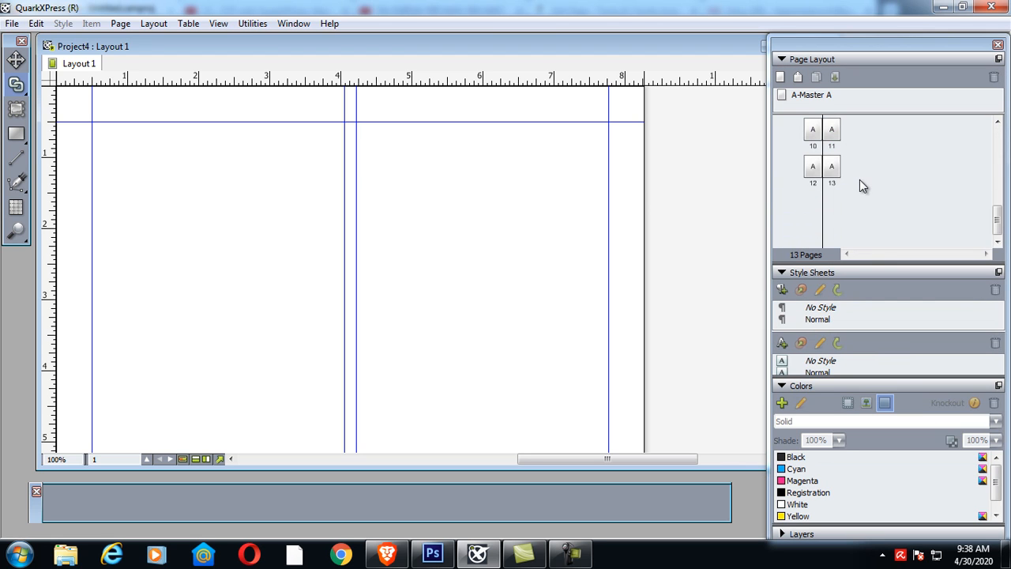
scroll(861, 183, "up", 5)
scroll(860, 179, "down", 5)
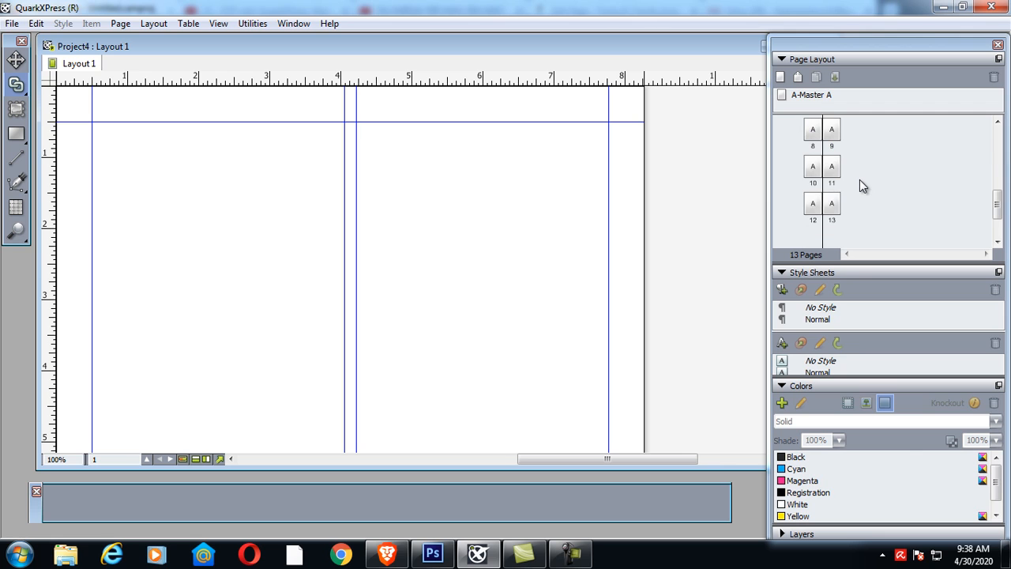
left_click(813, 205)
left_click_drag(813, 205, 812, 128)
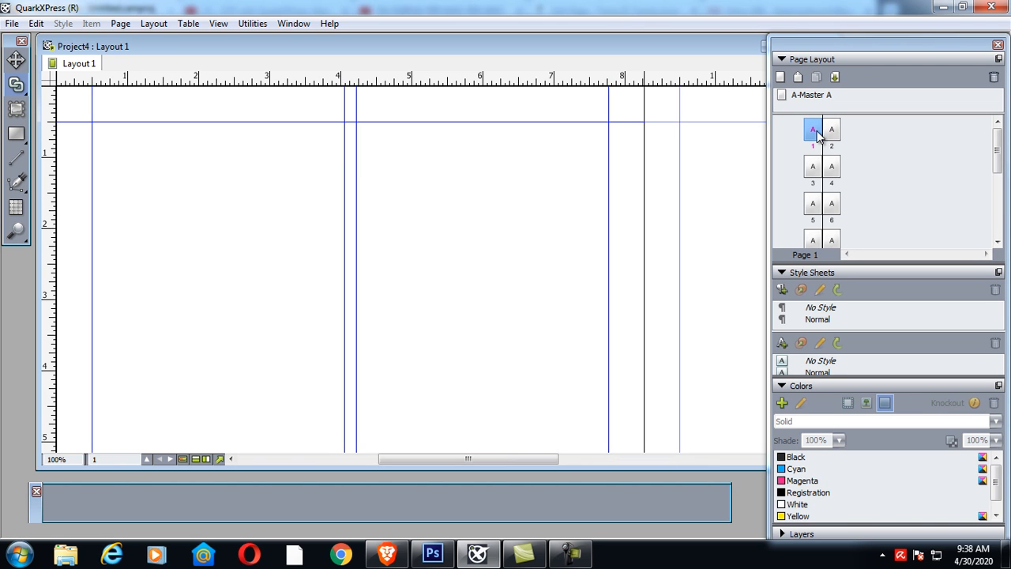
On A-Master A, draw a cyan rectangle about 0.93" by 0.72" and a magenta one about 1" by 0.78" in the first column's upper part
left_click(804, 96)
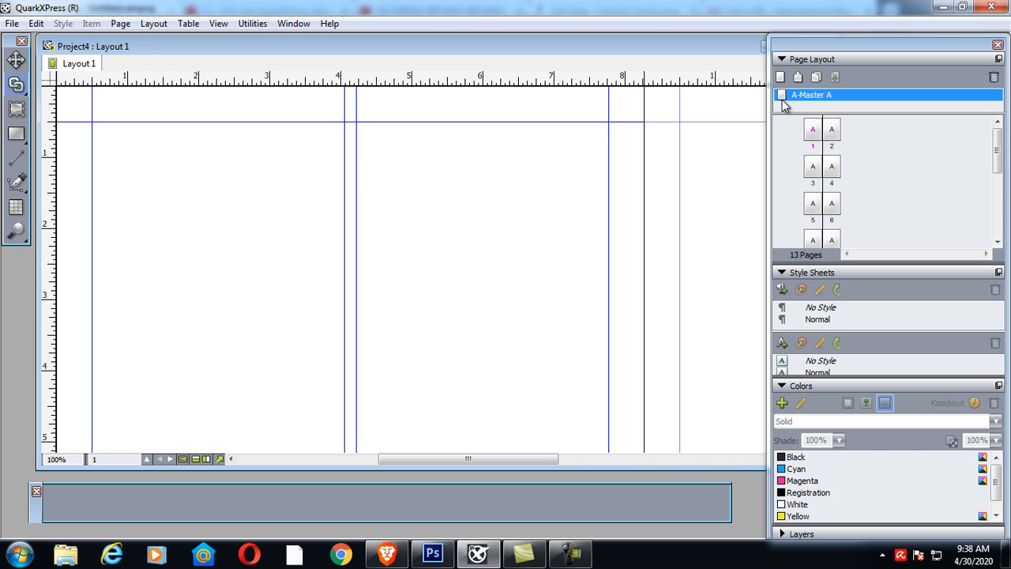
double_click(782, 96)
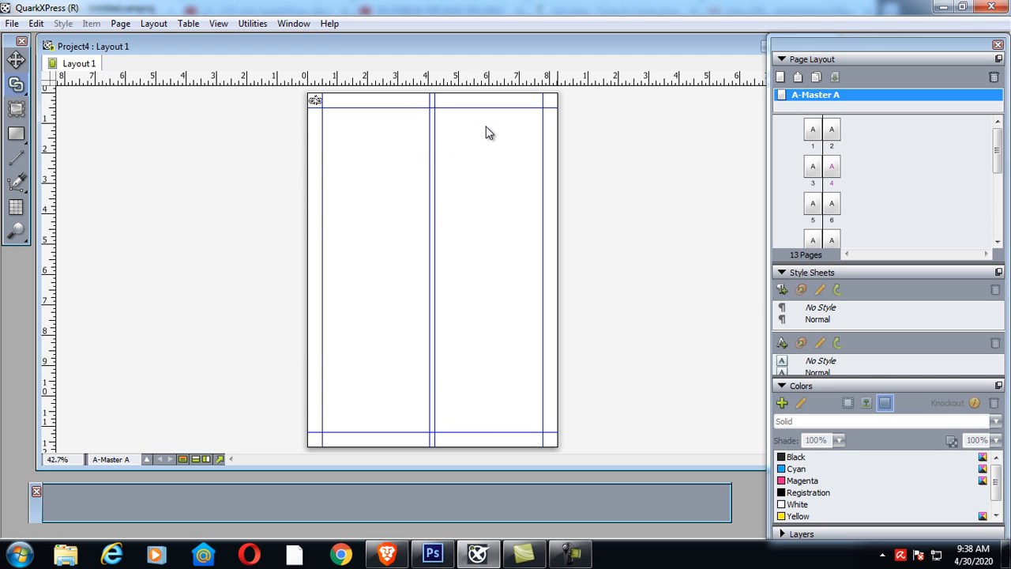
left_click(14, 136)
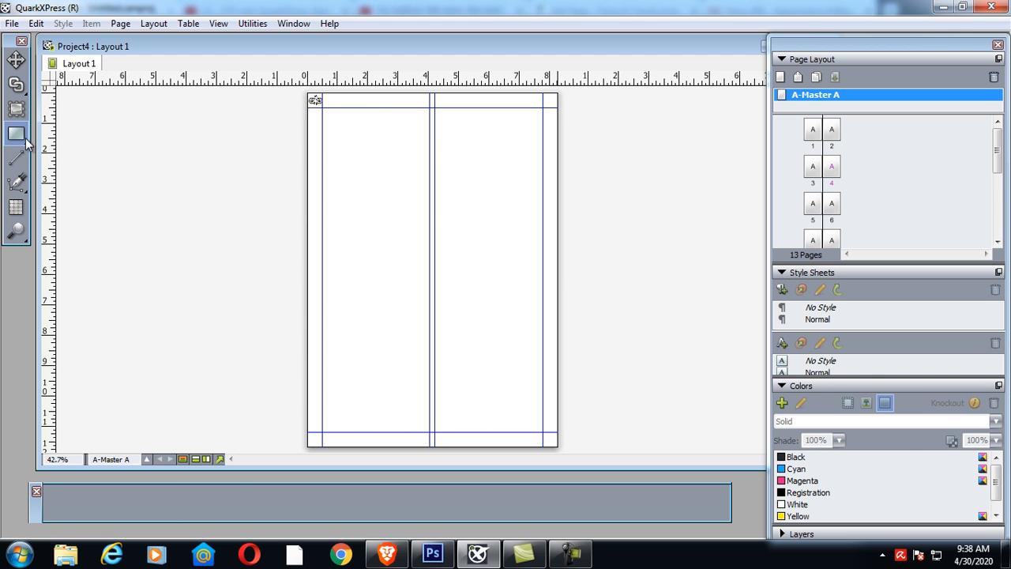
left_click_drag(328, 119, 360, 143)
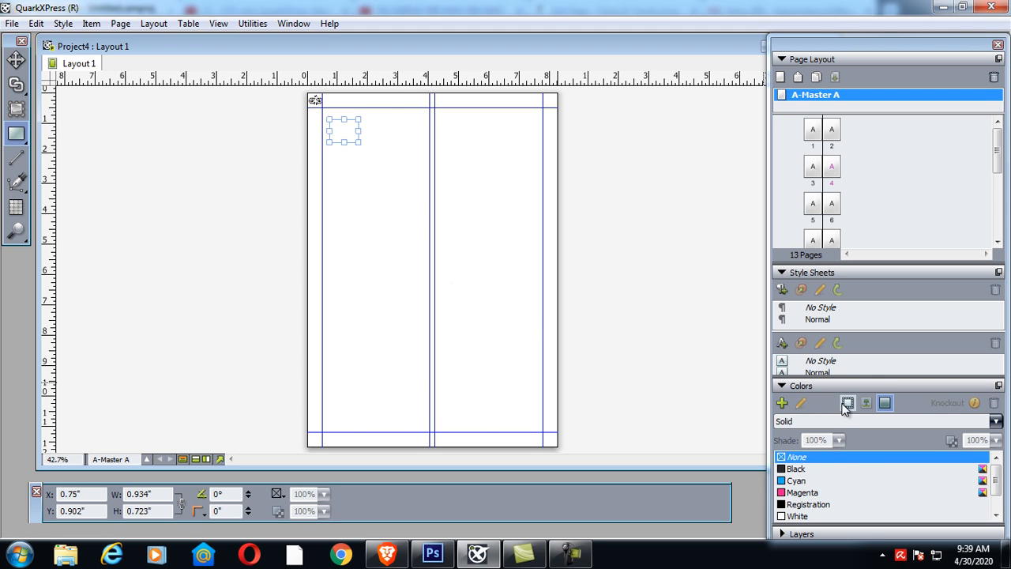
left_click(797, 480)
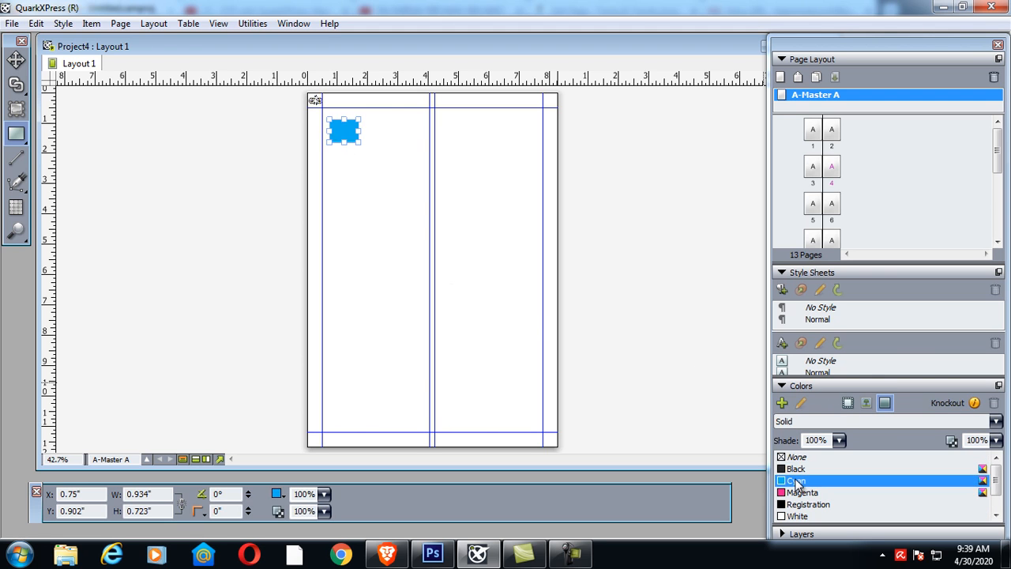
left_click_drag(379, 160, 411, 184)
left_click(802, 492)
left_click(16, 59)
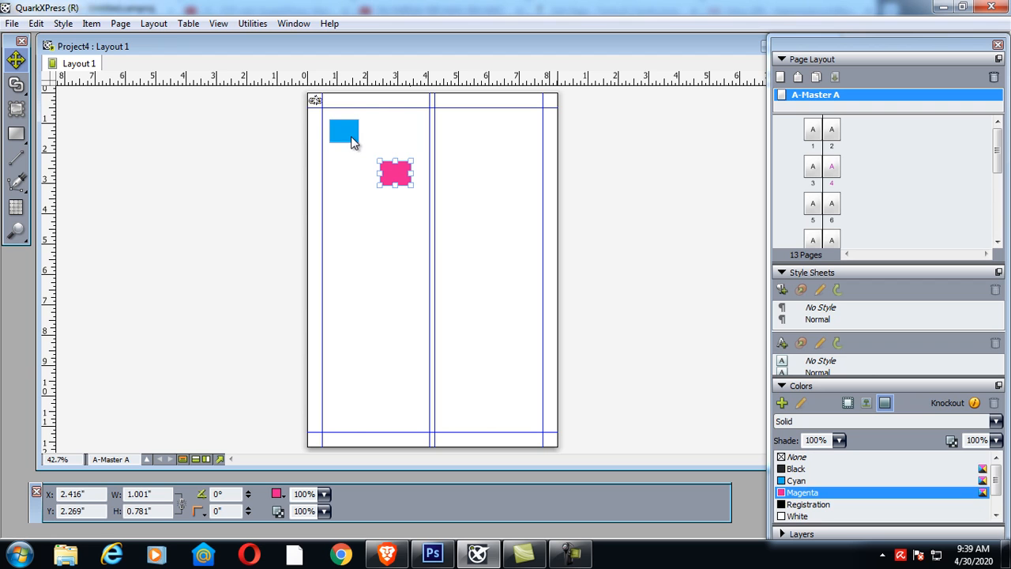
left_click(345, 136)
left_click(393, 173, "shift")
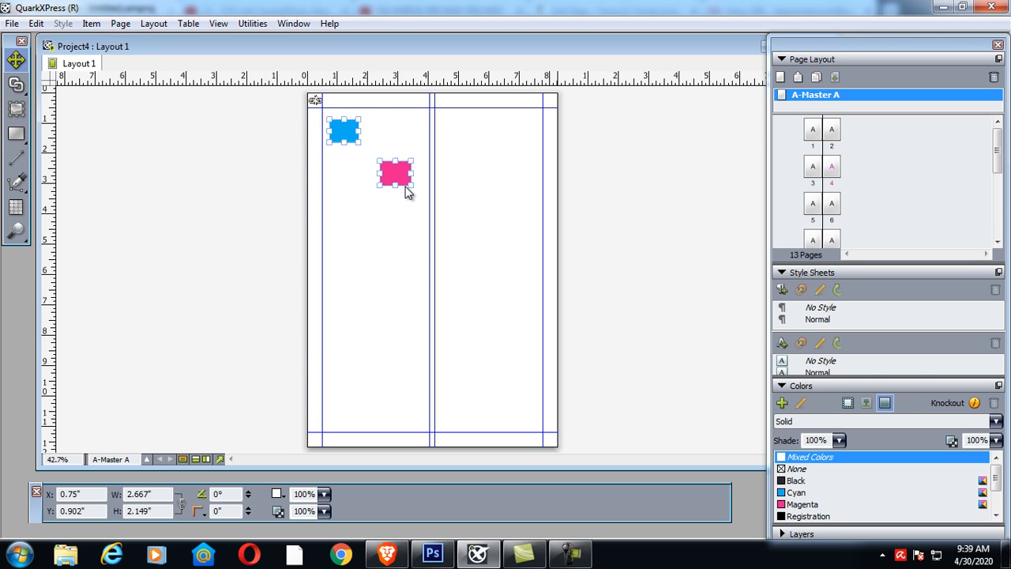
left_click(255, 25)
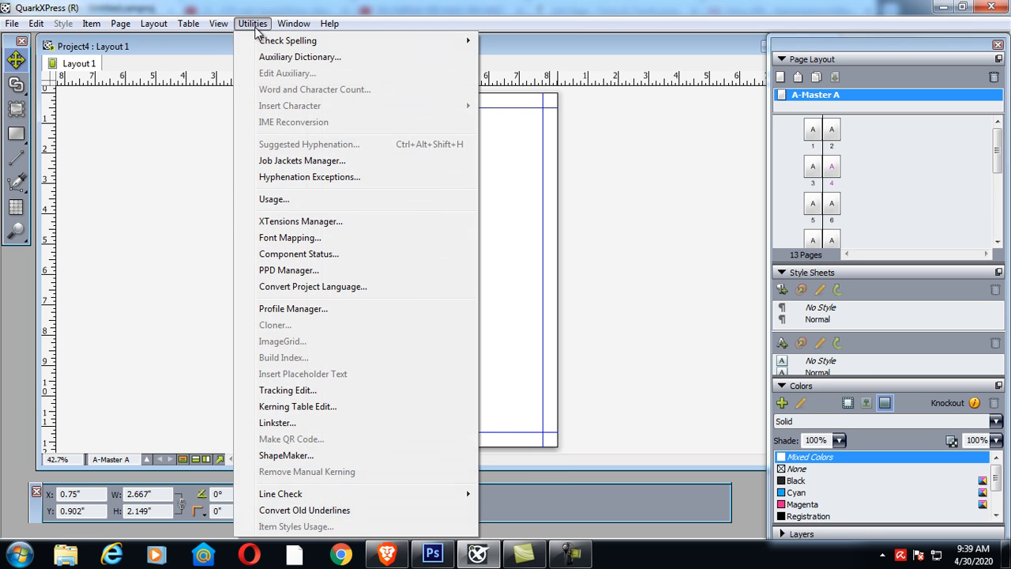
left_click(252, 26)
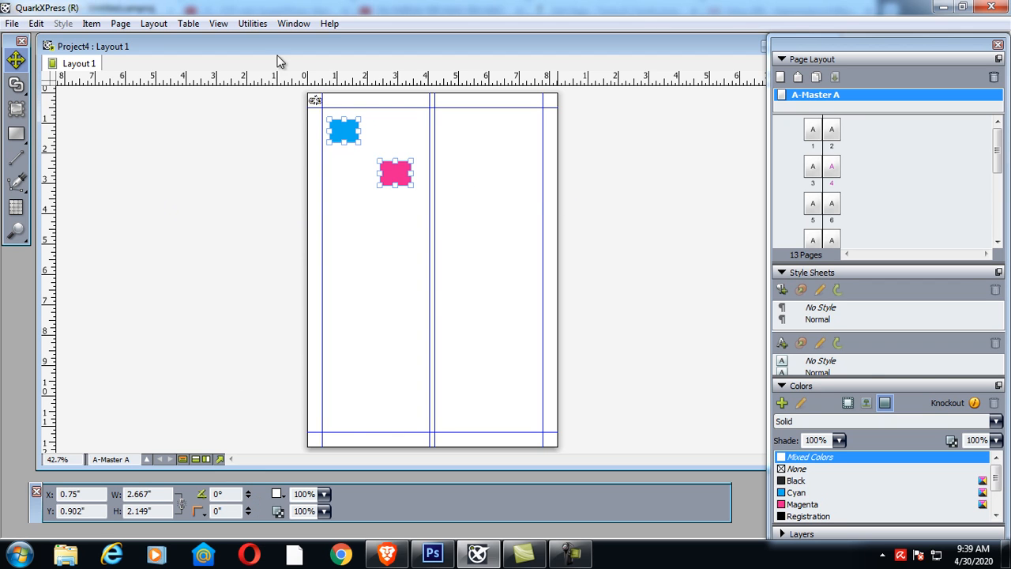
left_click(350, 164)
Move the cyan and magenta rectangles side by side near the top of the master page's first column
left_click_drag(342, 136, 343, 188)
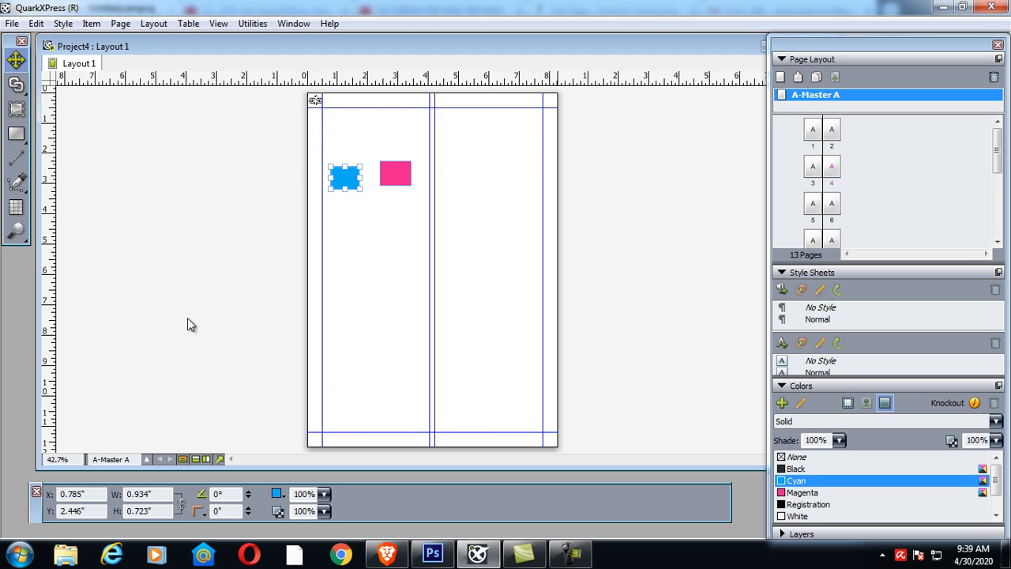
left_click(604, 266)
left_click_drag(385, 178, 400, 135)
left_click_drag(349, 181, 346, 133)
left_click(624, 145)
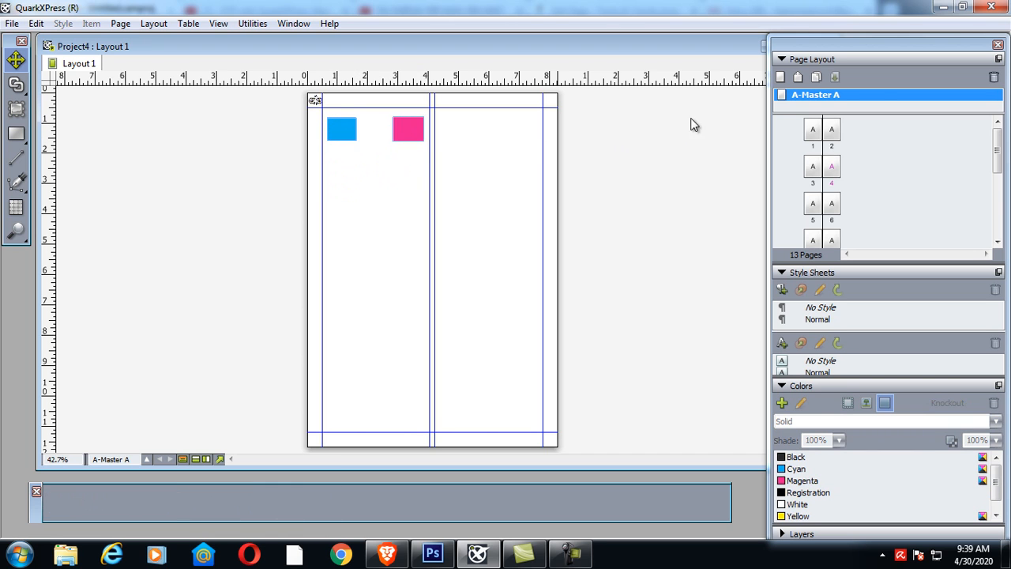
Go to page 1 and examine the document pages for the rectangles placed on the master page
double_click(813, 136)
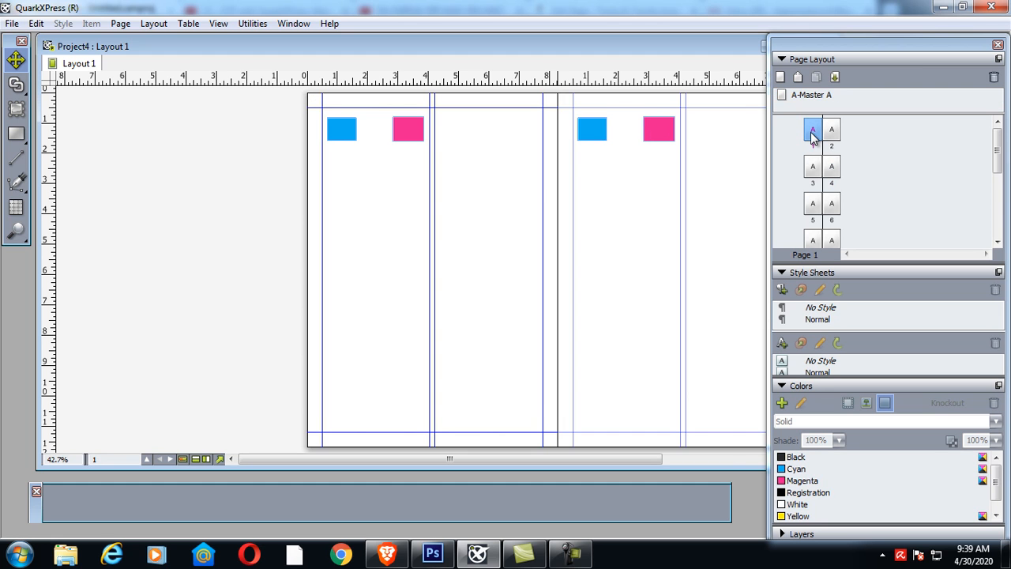
scroll(653, 228, "down", 1)
scroll(651, 228, "down", 10)
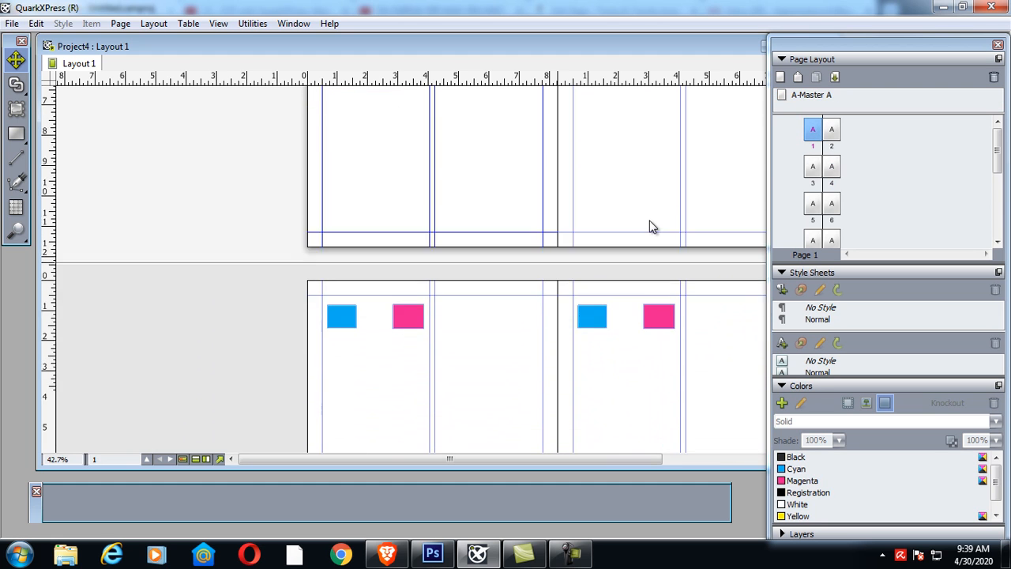
scroll(649, 226, "down", 10)
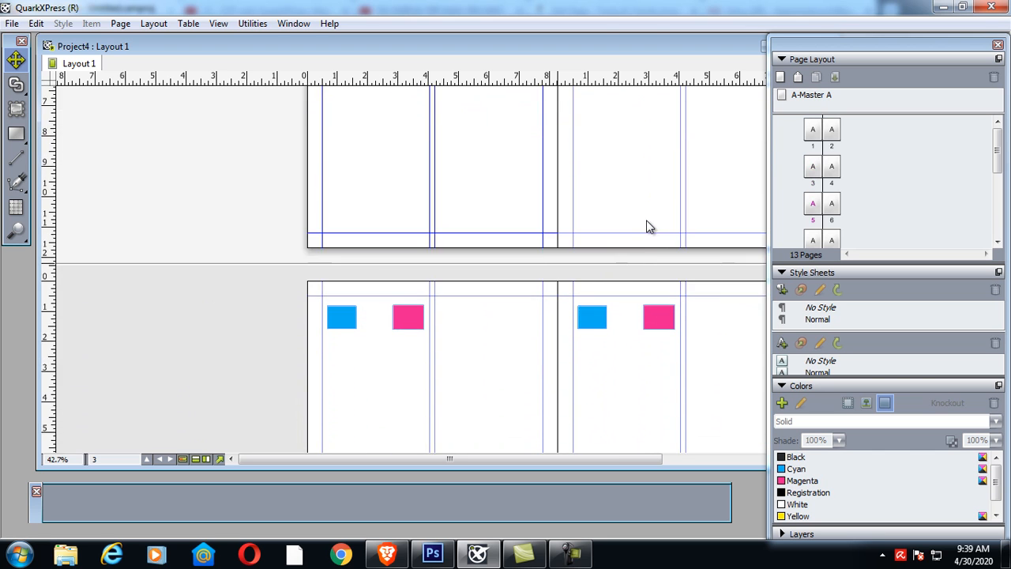
scroll(628, 221, "down", 10)
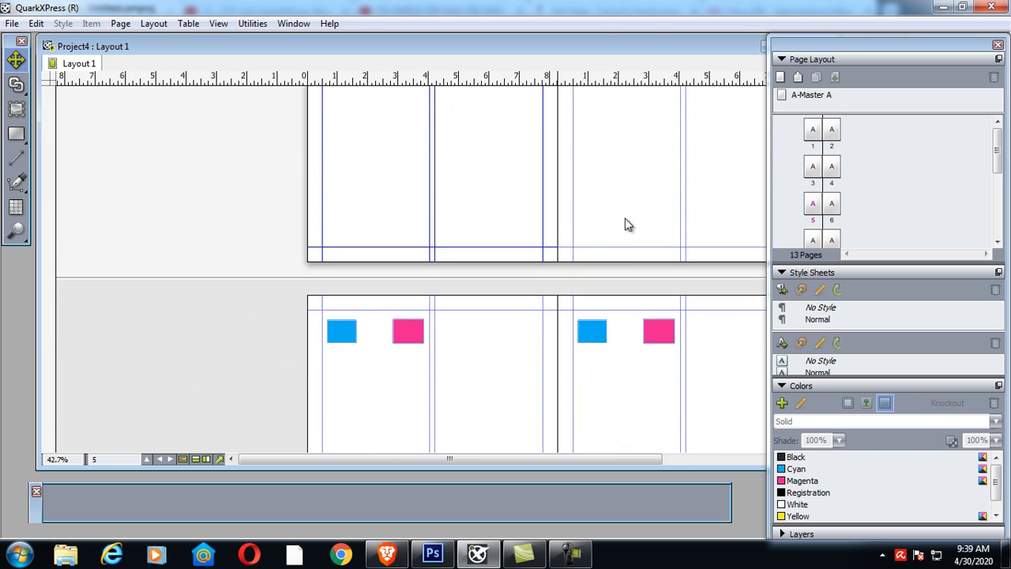
left_click(575, 553)
left_click(940, 482)
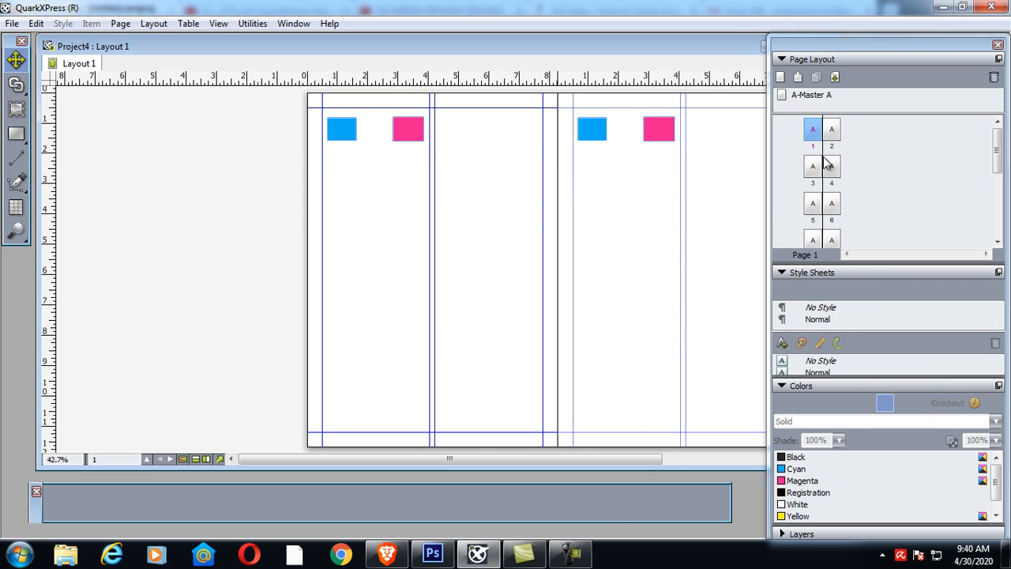
Open A-Master A, select the cyan and magenta rectangles together, and inspect their alignment and spacing options
left_click(784, 100)
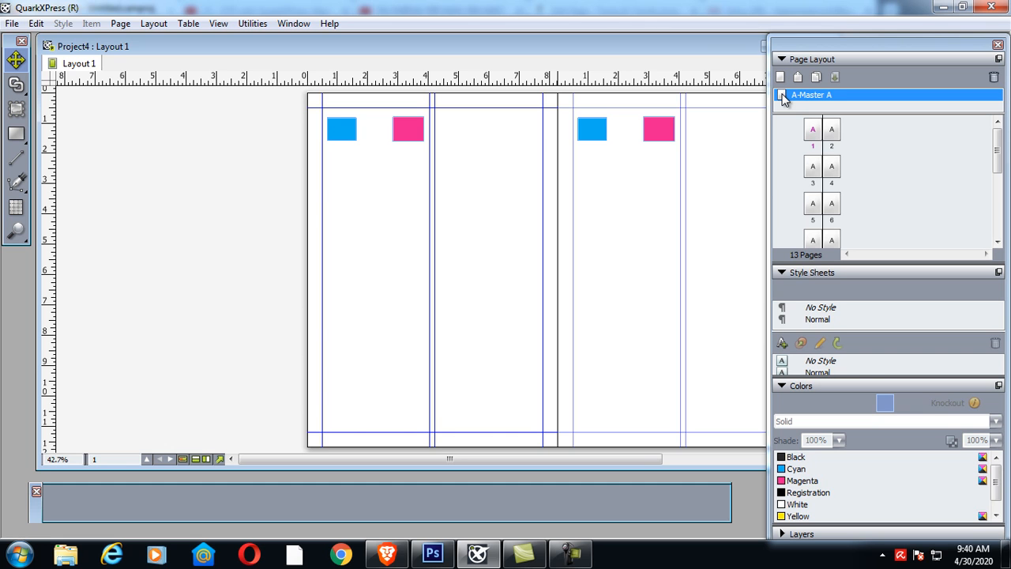
double_click(785, 97)
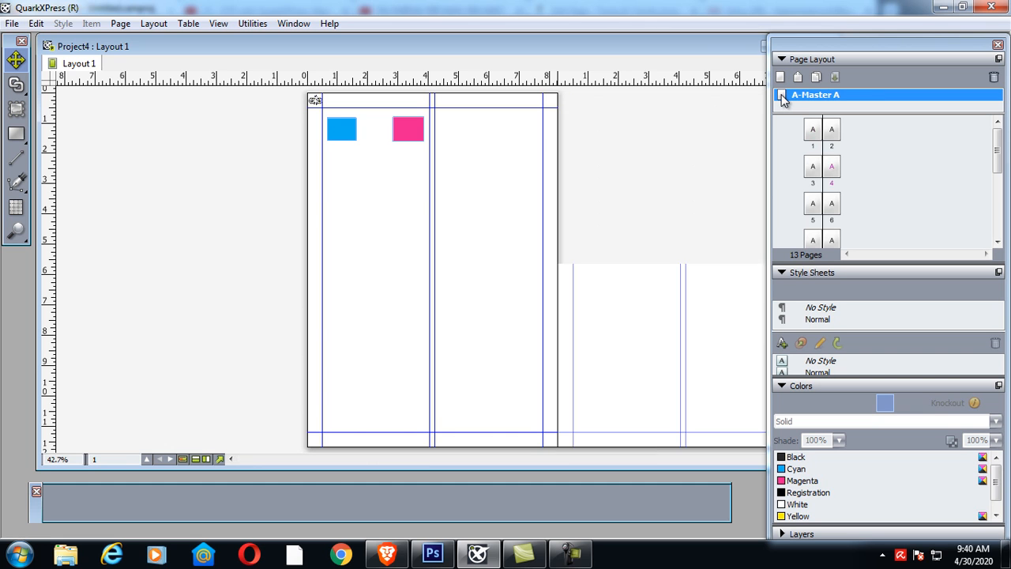
left_click(403, 130)
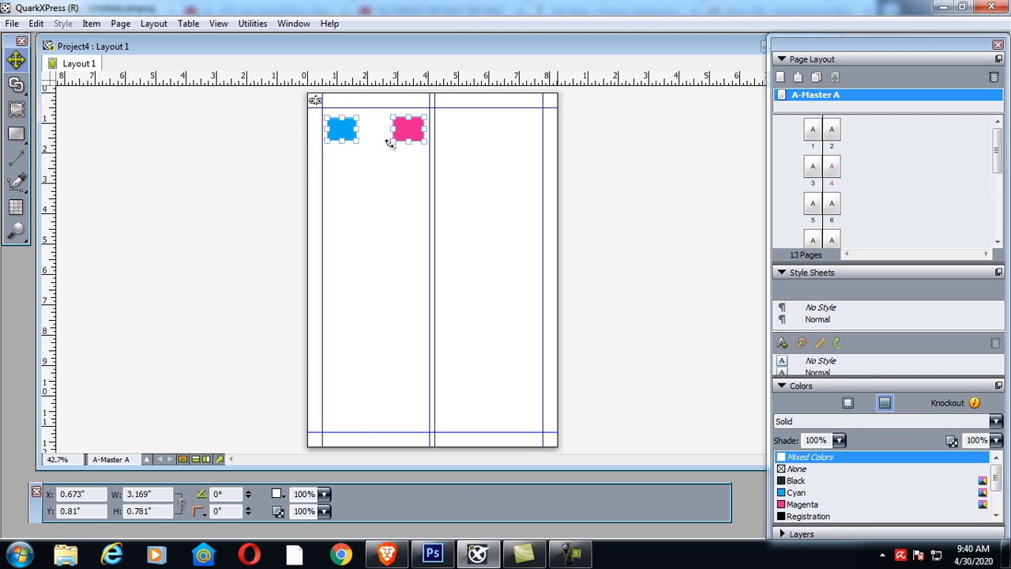
mouse_move(454, 512)
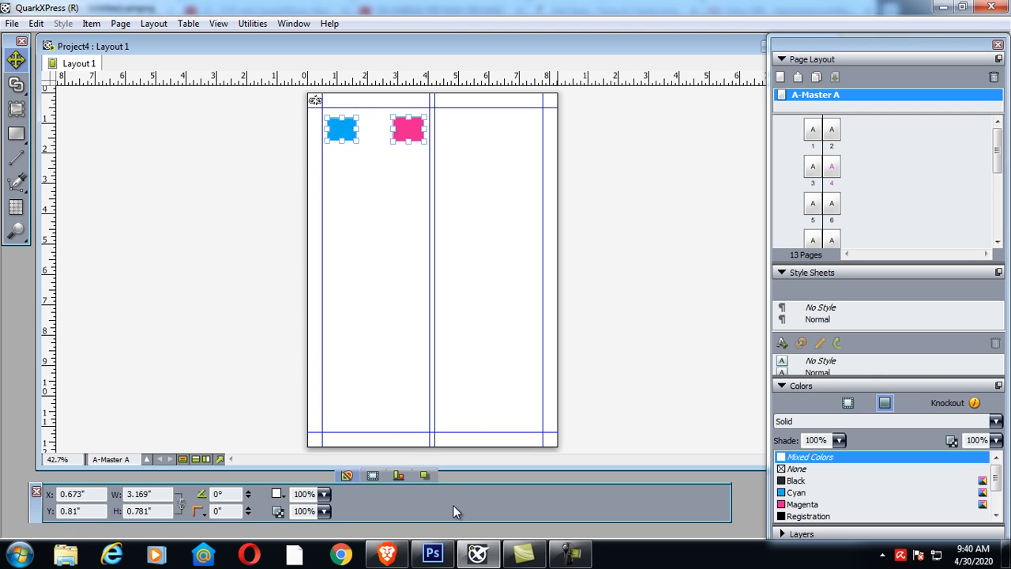
left_click(398, 476)
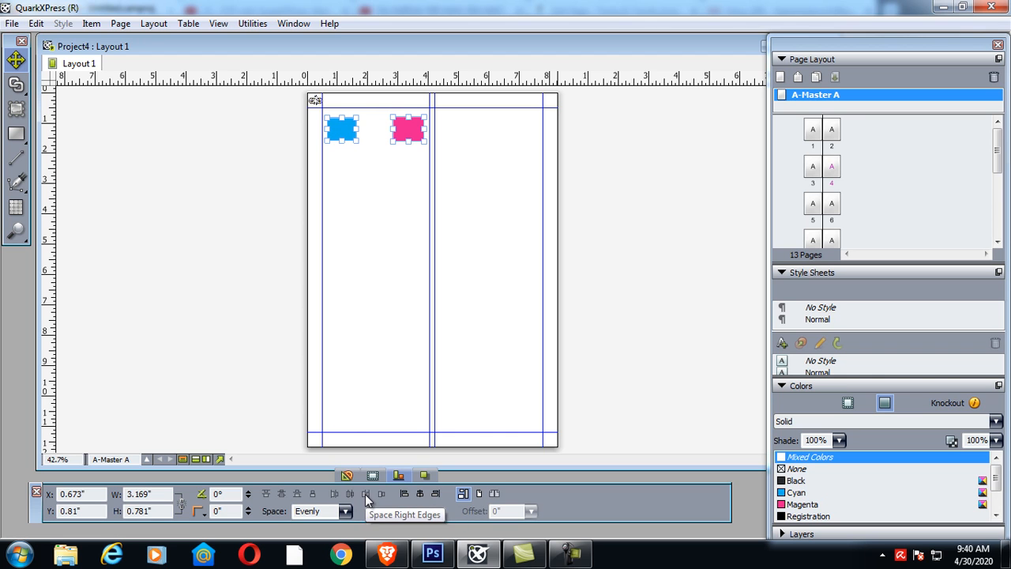
left_click(609, 362)
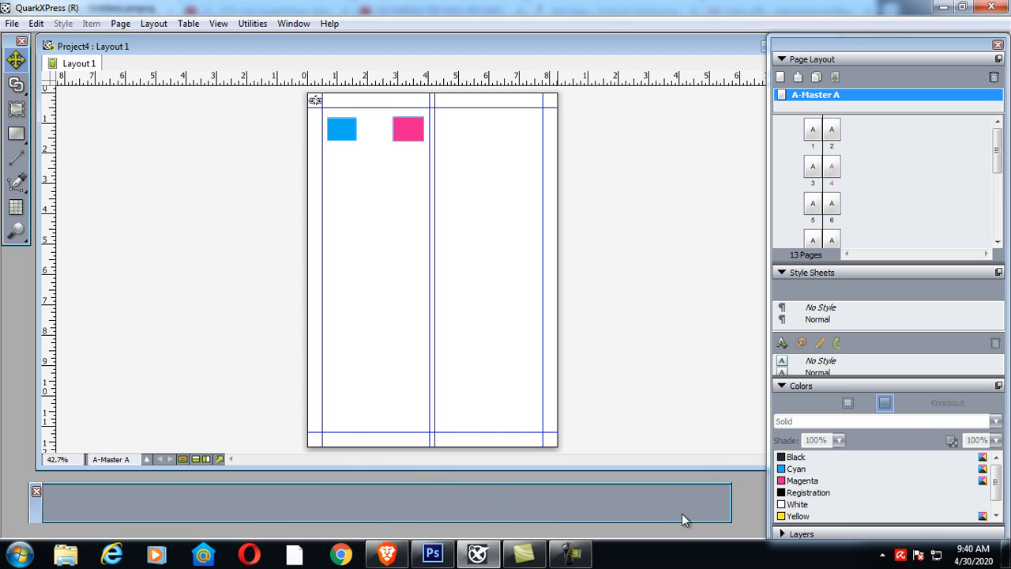